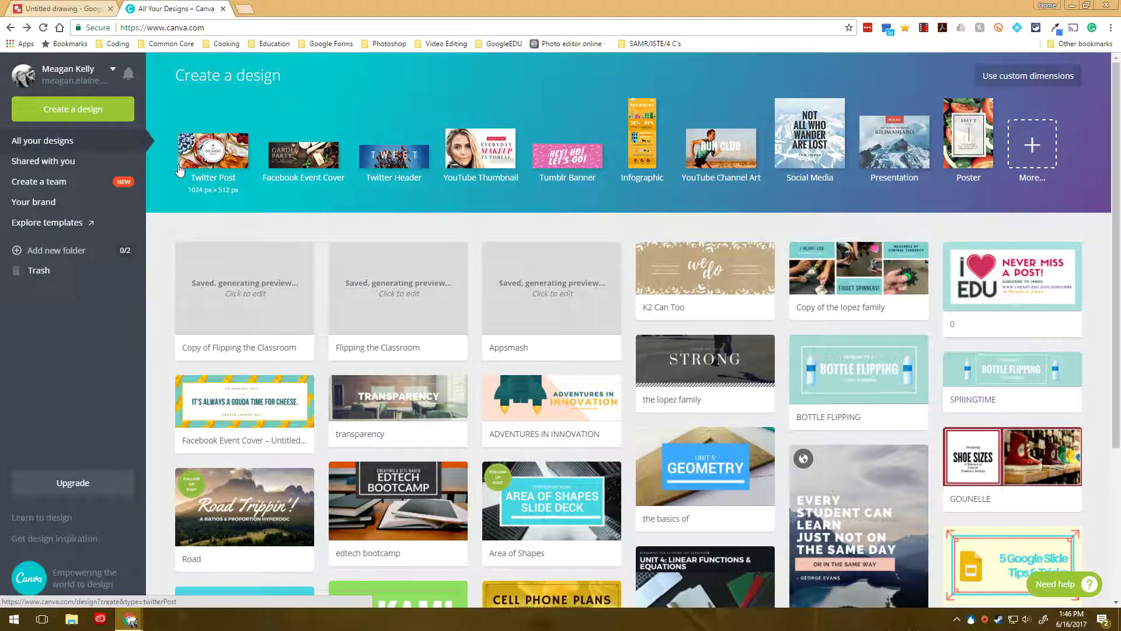
Step: Browse Canva's full list of design types and start a blank Infographic
{"action": "left_click", "coordinate": [1038, 169]}
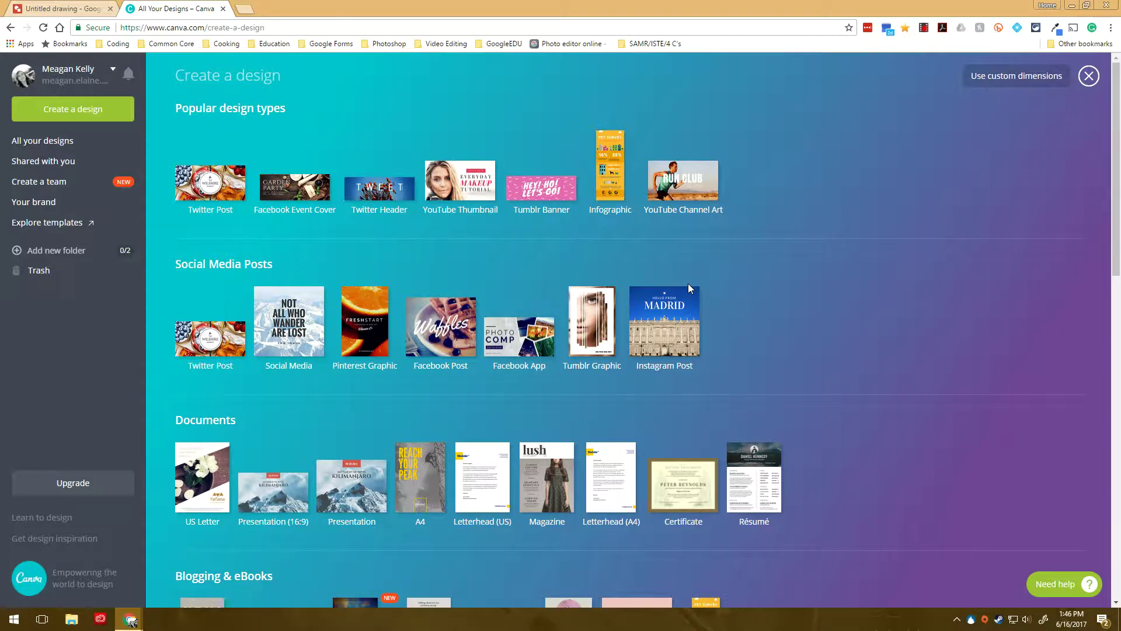
{"action": "scroll", "coordinate": [688, 283], "scroll_direction": "down", "scroll_amount": 2}
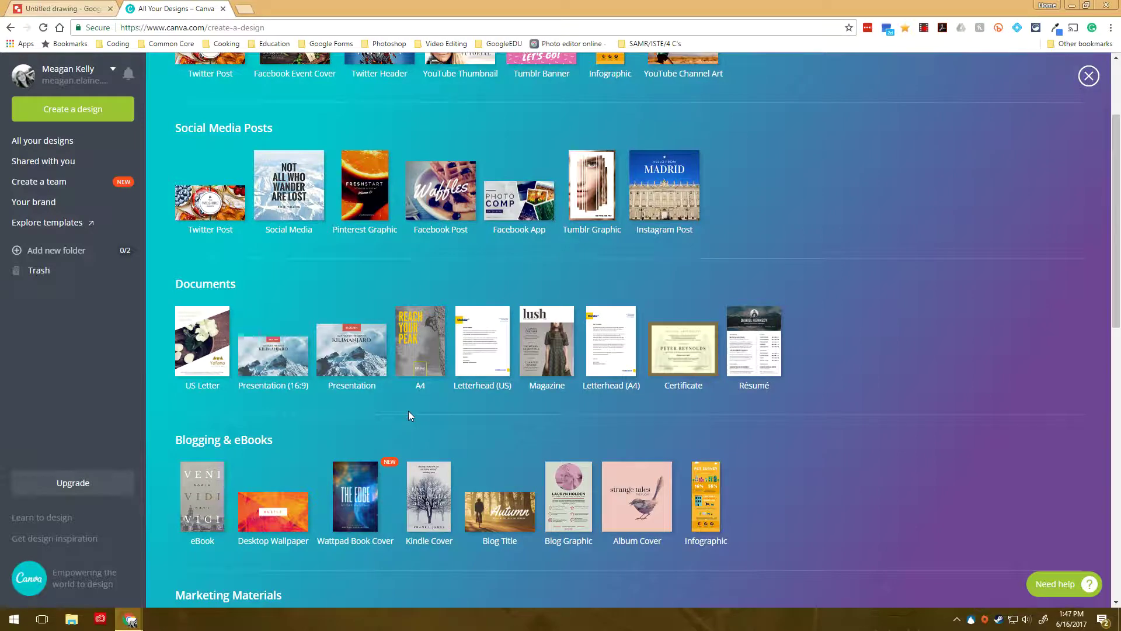
{"action": "scroll", "coordinate": [525, 304], "scroll_direction": "up", "scroll_amount": 3}
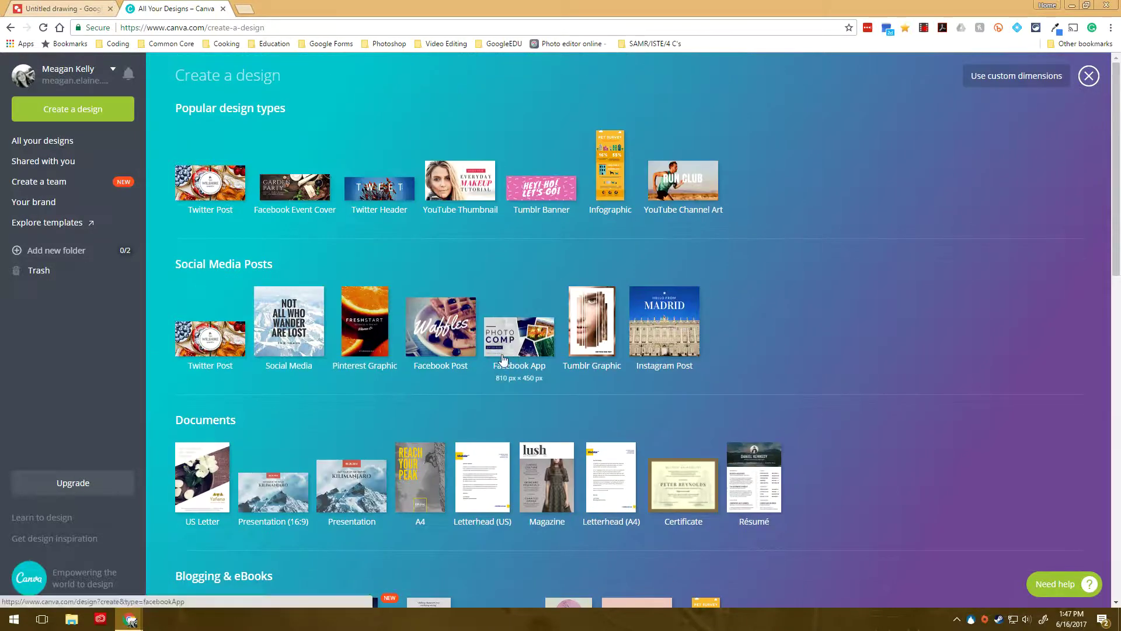
{"action": "scroll", "coordinate": [502, 356], "scroll_direction": "down", "scroll_amount": 10}
{"action": "scroll", "coordinate": [395, 372], "scroll_direction": "down", "scroll_amount": 2}
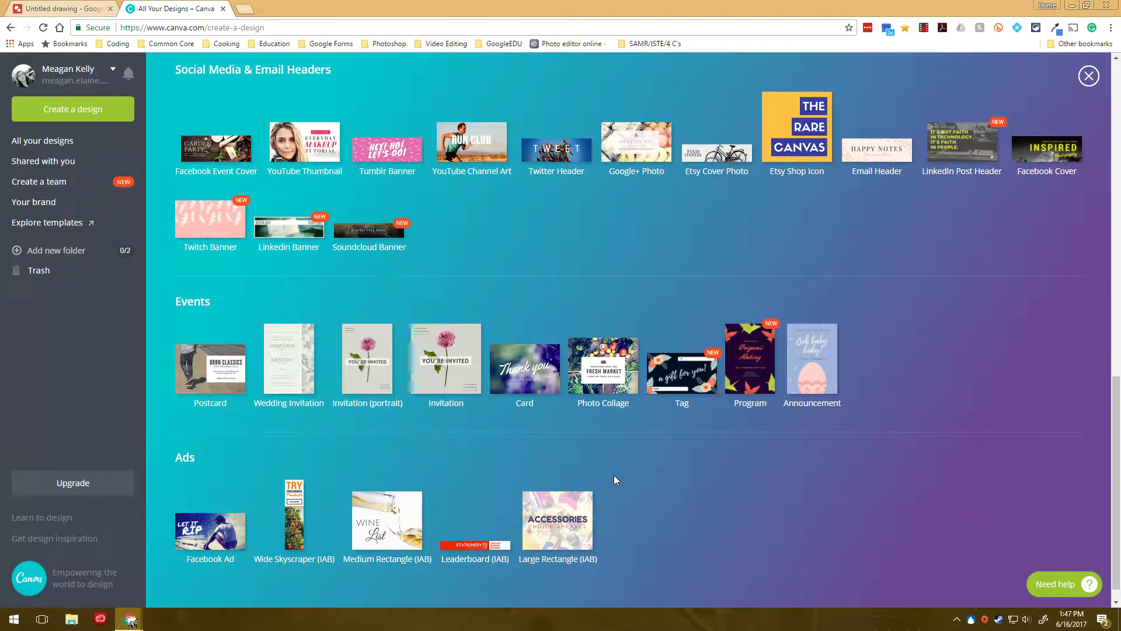
{"action": "scroll", "coordinate": [614, 475], "scroll_direction": "up", "scroll_amount": 4}
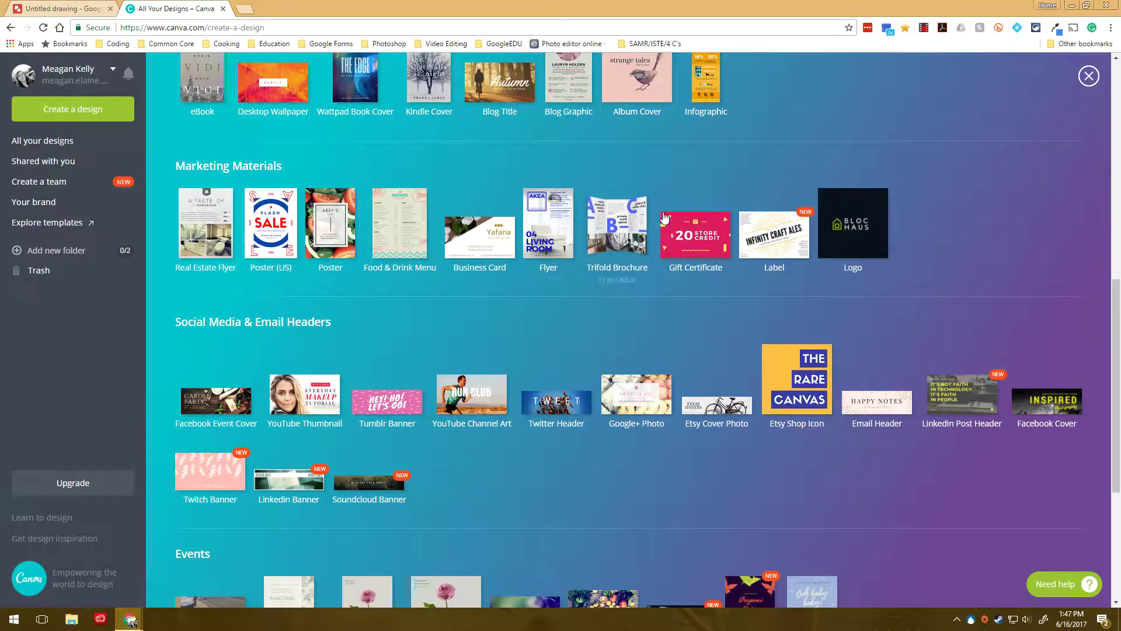
{"action": "scroll", "coordinate": [666, 221], "scroll_direction": "up", "scroll_amount": 4}
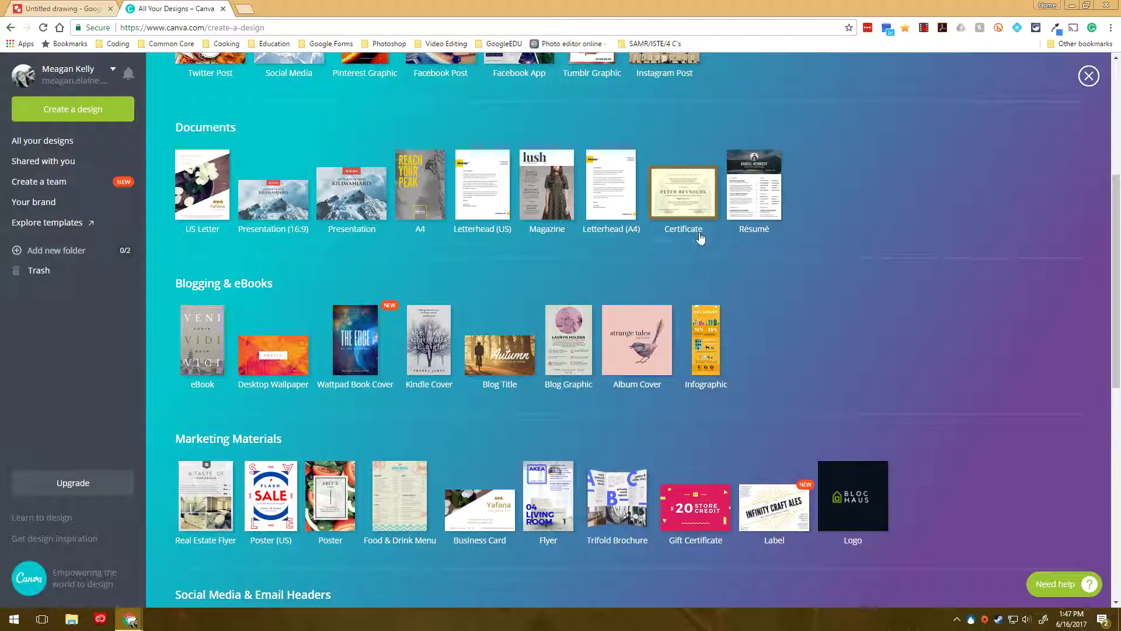
{"action": "scroll", "coordinate": [689, 245], "scroll_direction": "up", "scroll_amount": 4}
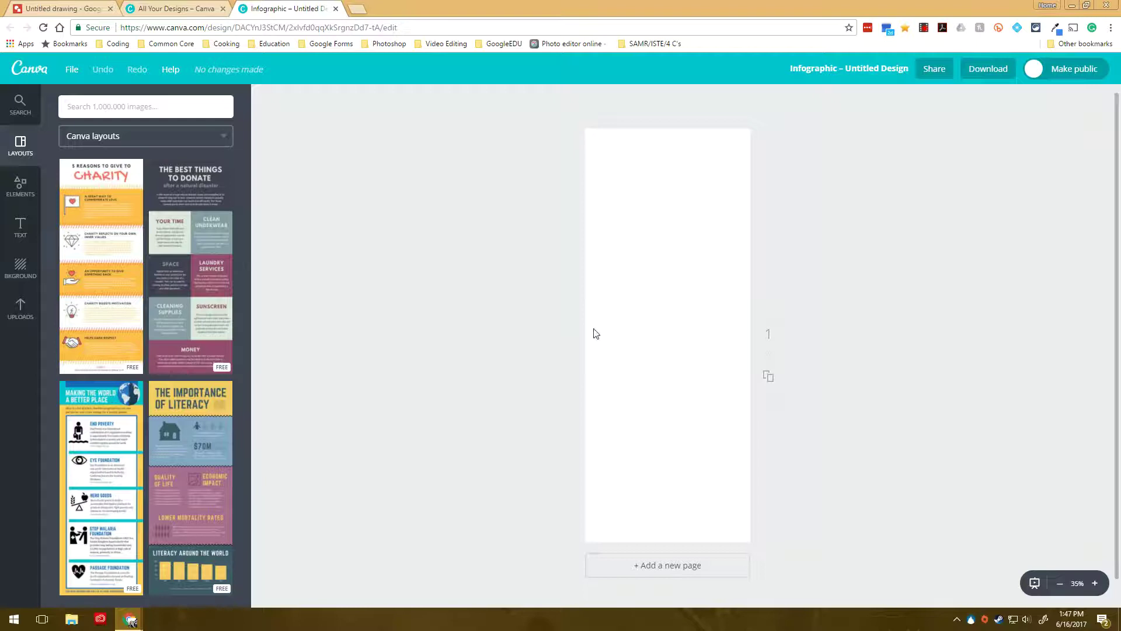
{"action": "scroll", "coordinate": [152, 243], "scroll_direction": "down", "scroll_amount": 15}
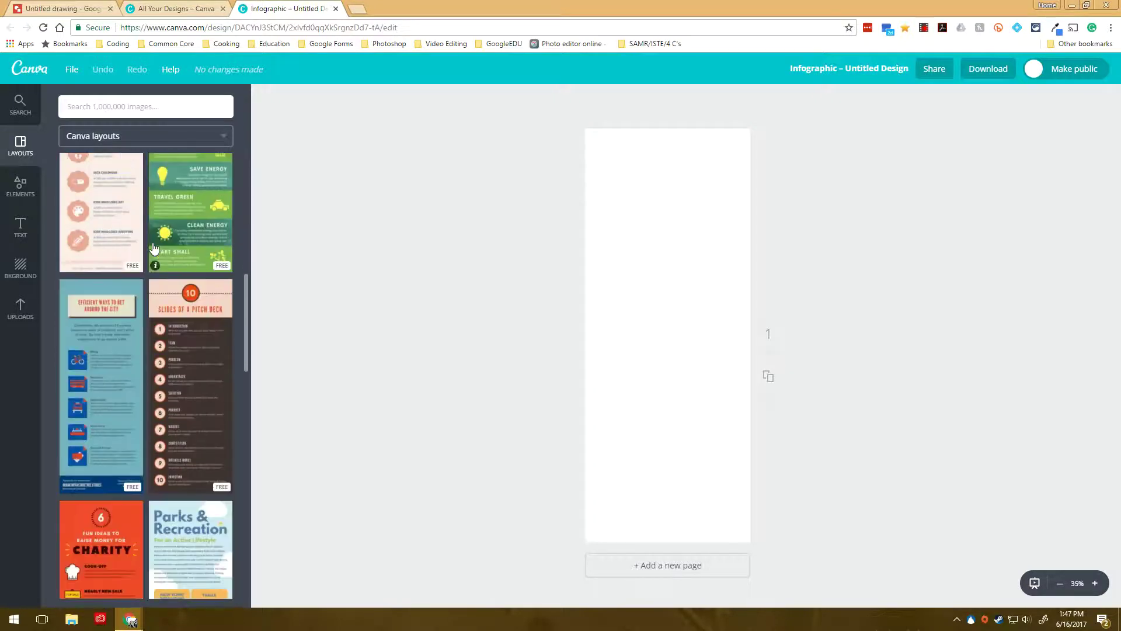
{"action": "scroll", "coordinate": [153, 248], "scroll_direction": "down", "scroll_amount": 3}
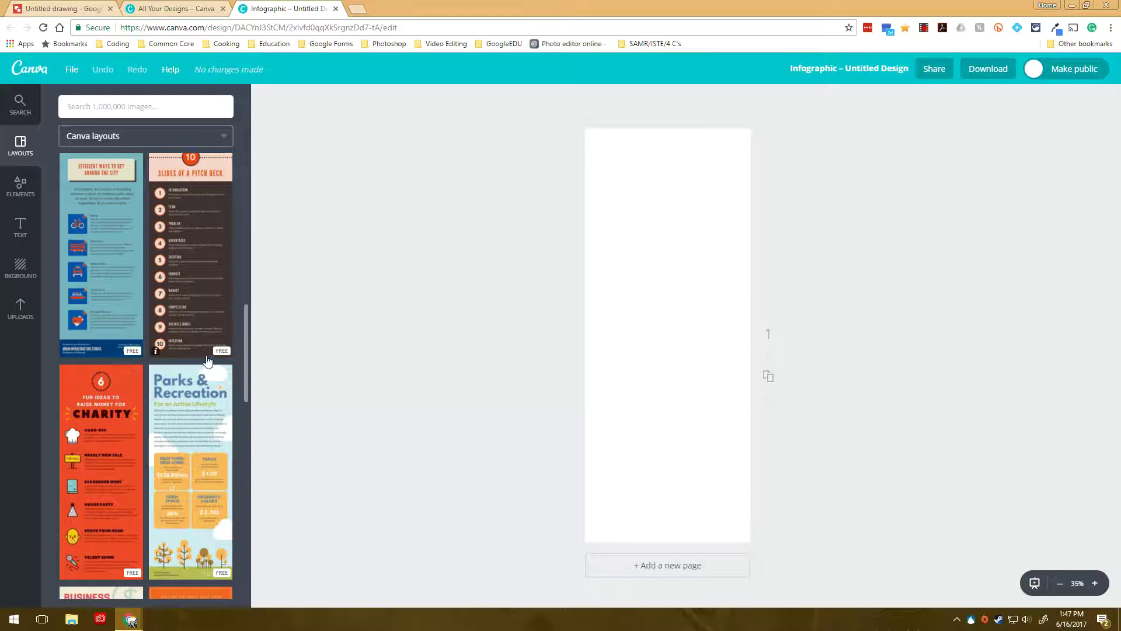
{"action": "scroll", "coordinate": [205, 359], "scroll_direction": "down", "scroll_amount": 15}
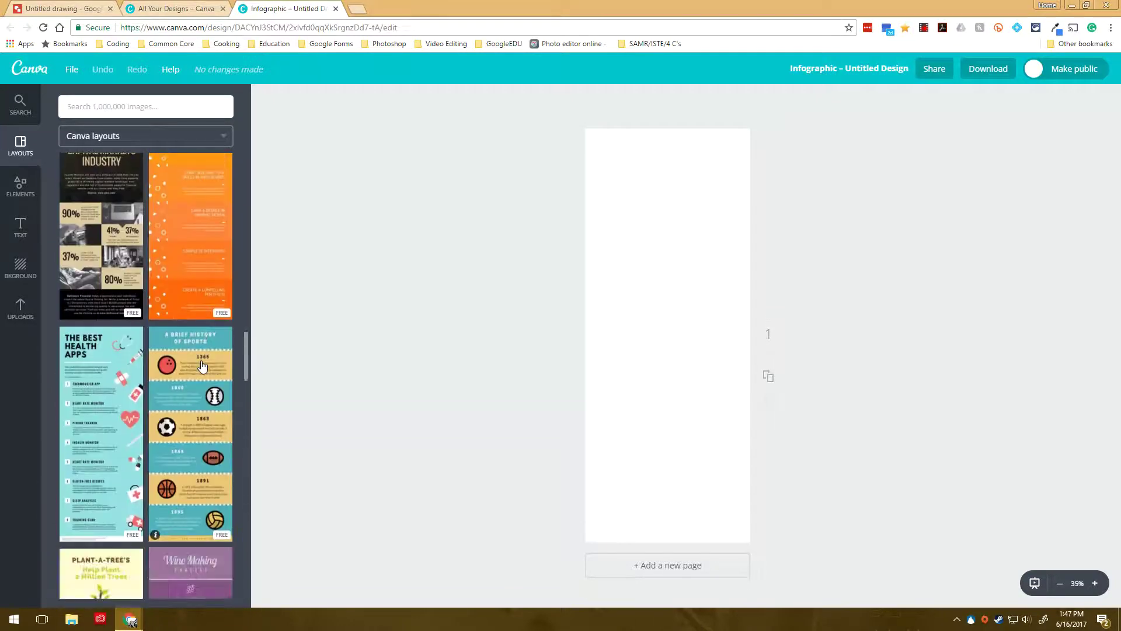
{"action": "scroll", "coordinate": [203, 367], "scroll_direction": "down", "scroll_amount": 10}
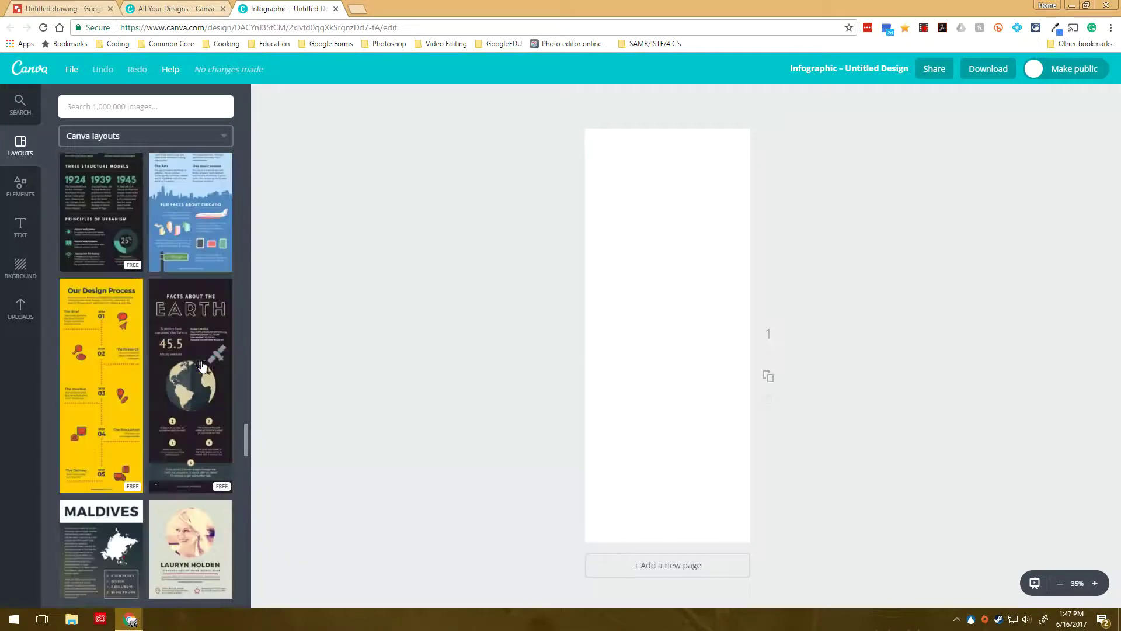
{"action": "scroll", "coordinate": [204, 315], "scroll_direction": "up", "scroll_amount": 2}
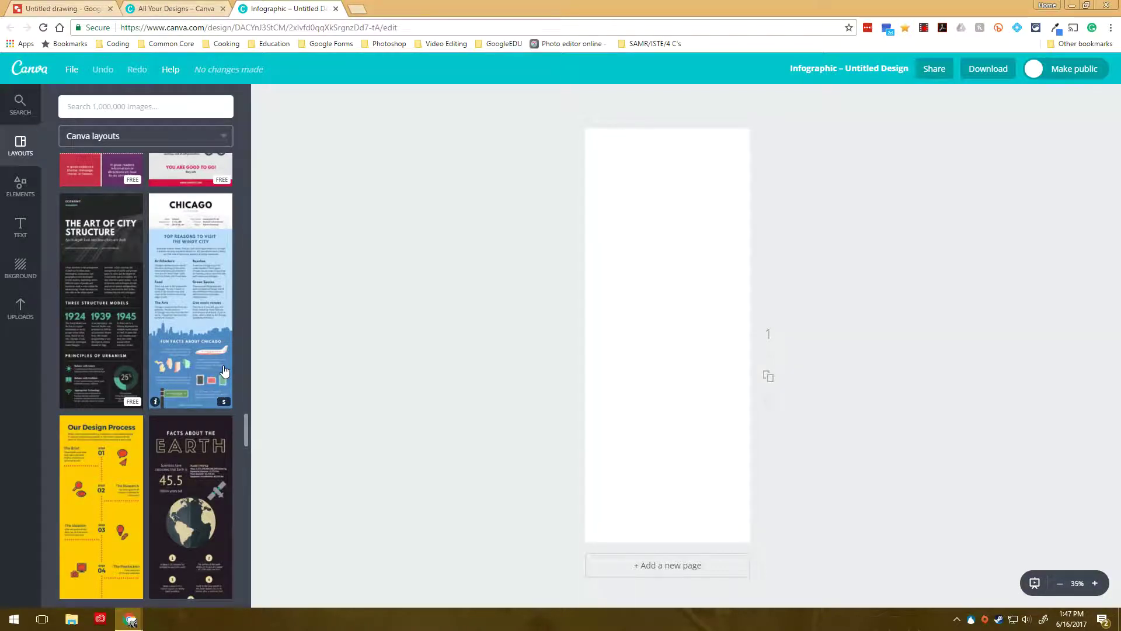
{"action": "scroll", "coordinate": [224, 371], "scroll_direction": "up", "scroll_amount": 15}
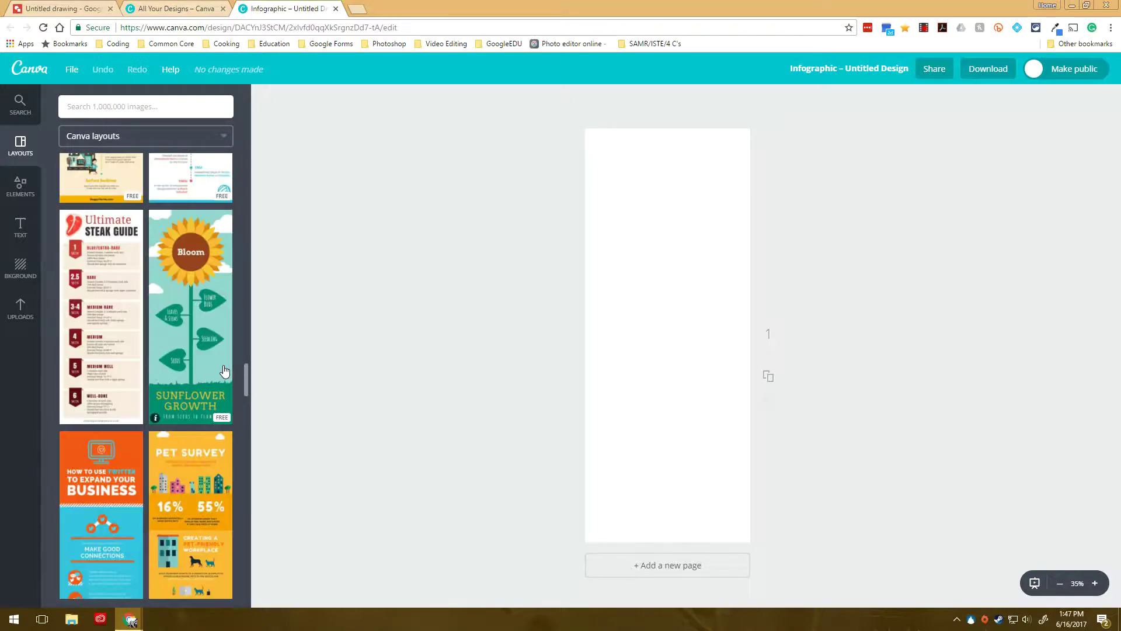
{"action": "scroll", "coordinate": [224, 371], "scroll_direction": "up", "scroll_amount": 7}
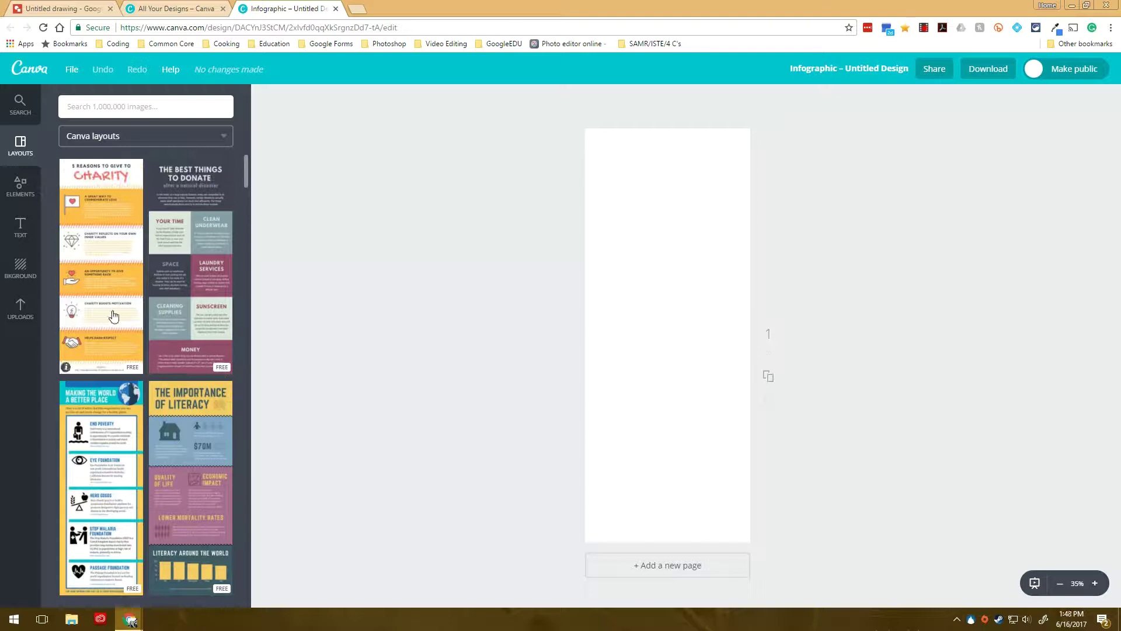
Step: Apply the '5 Reasons to Give to Charity' layout, select the heart-flag picture, and show Elements
{"action": "left_click", "coordinate": [113, 317]}
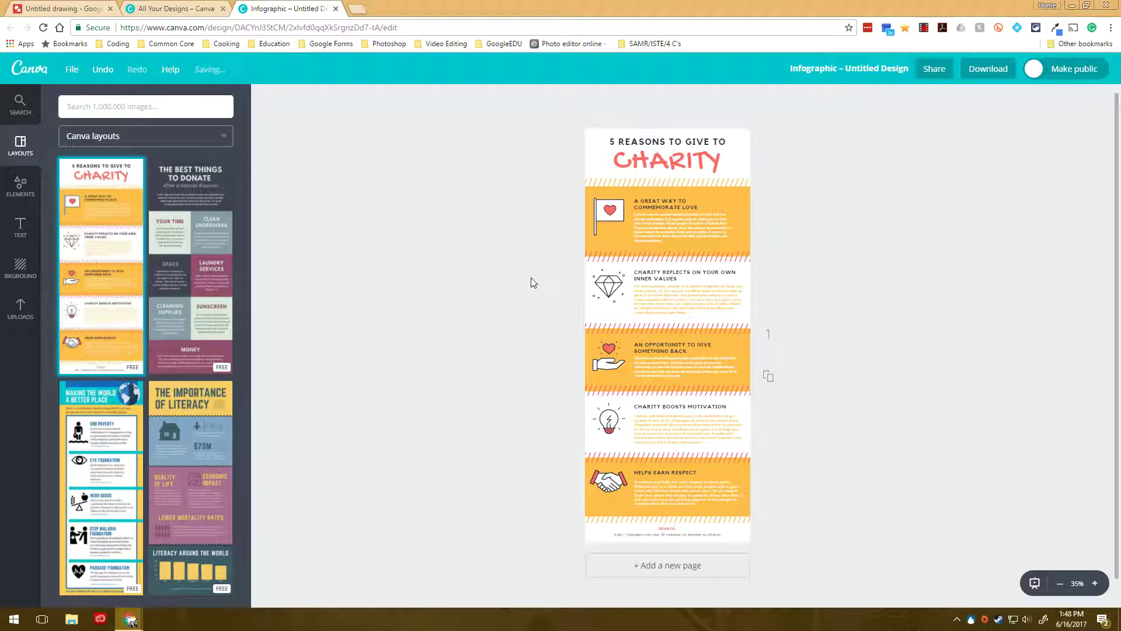
{"action": "double_click", "coordinate": [664, 205]}
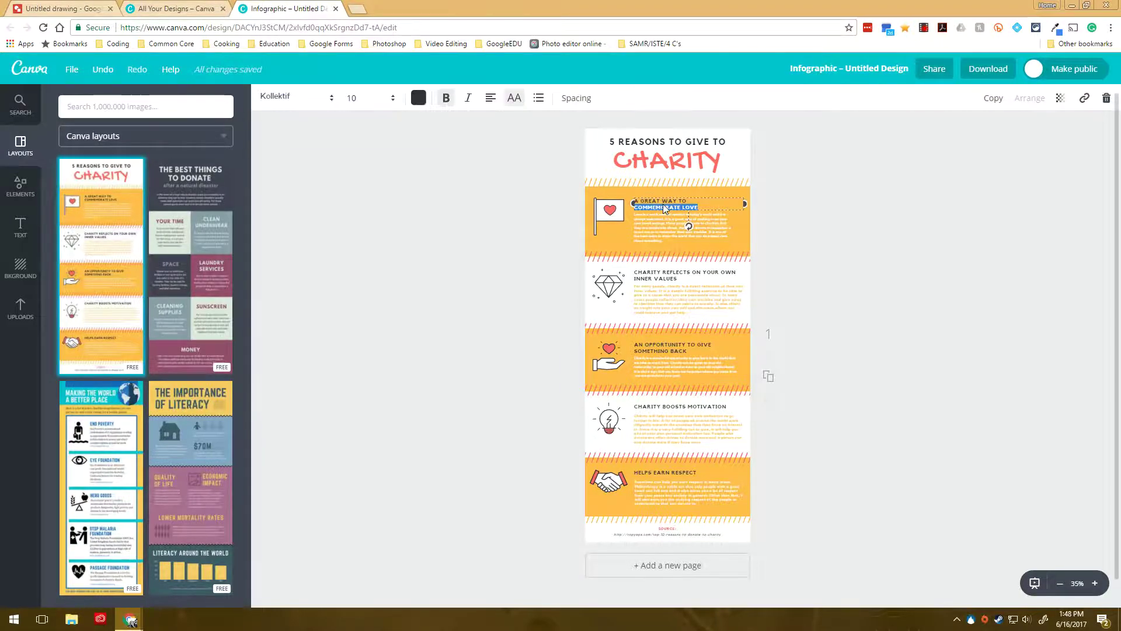
{"action": "left_click", "coordinate": [612, 214]}
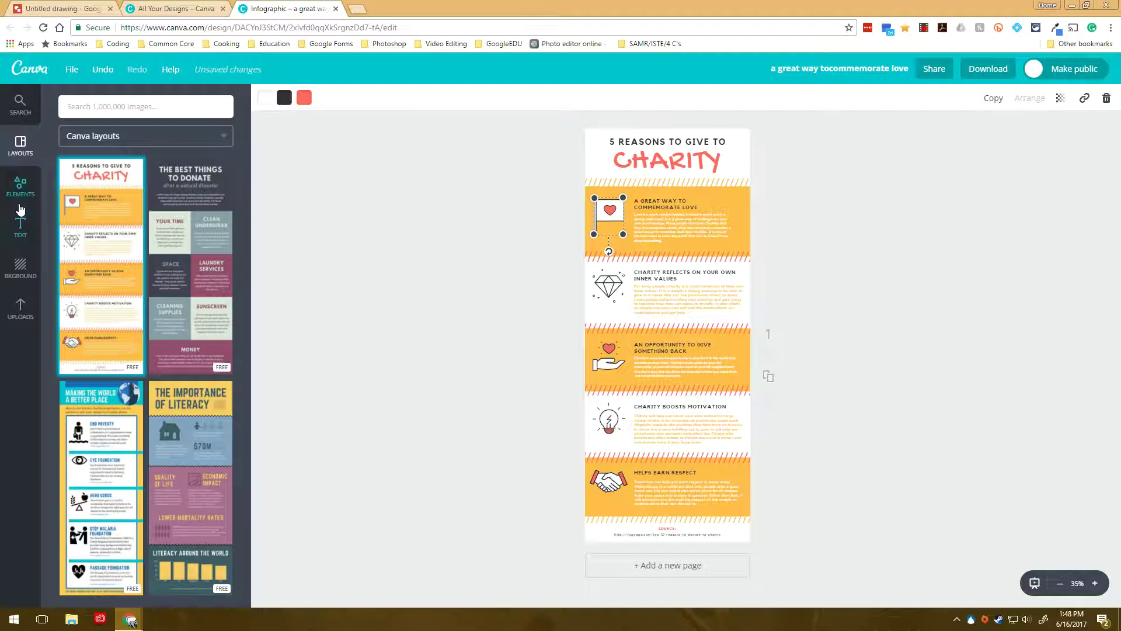
{"action": "left_click", "coordinate": [20, 187]}
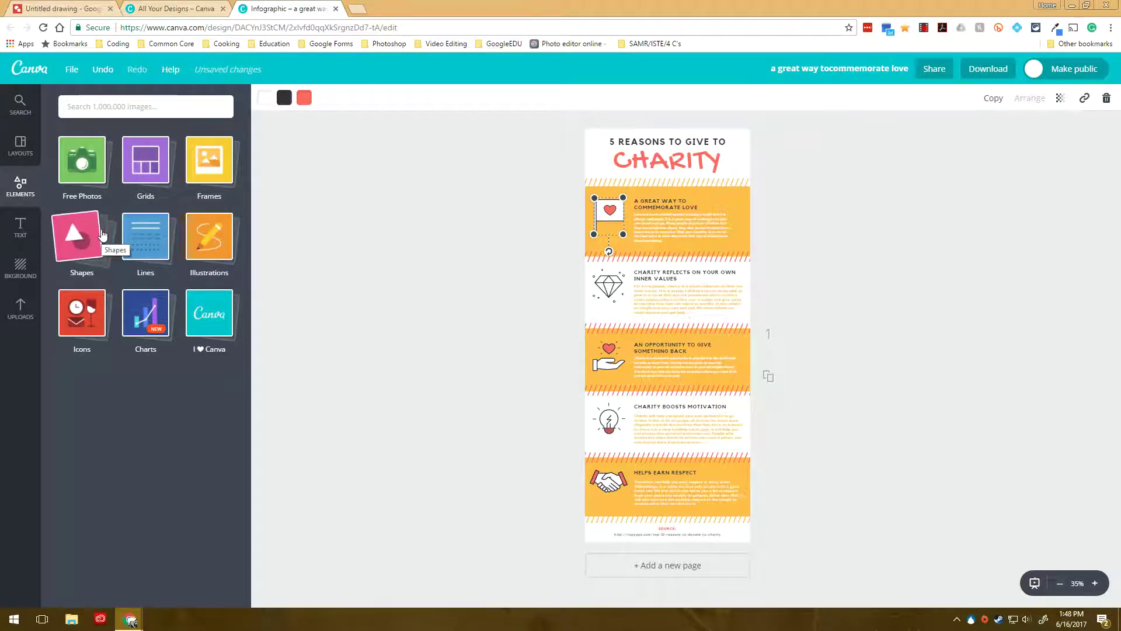
Step: Delete the heart-flag picture and add a teal plus-circle icon, shrunk to about 80 px
{"action": "left_click", "coordinate": [65, 326]}
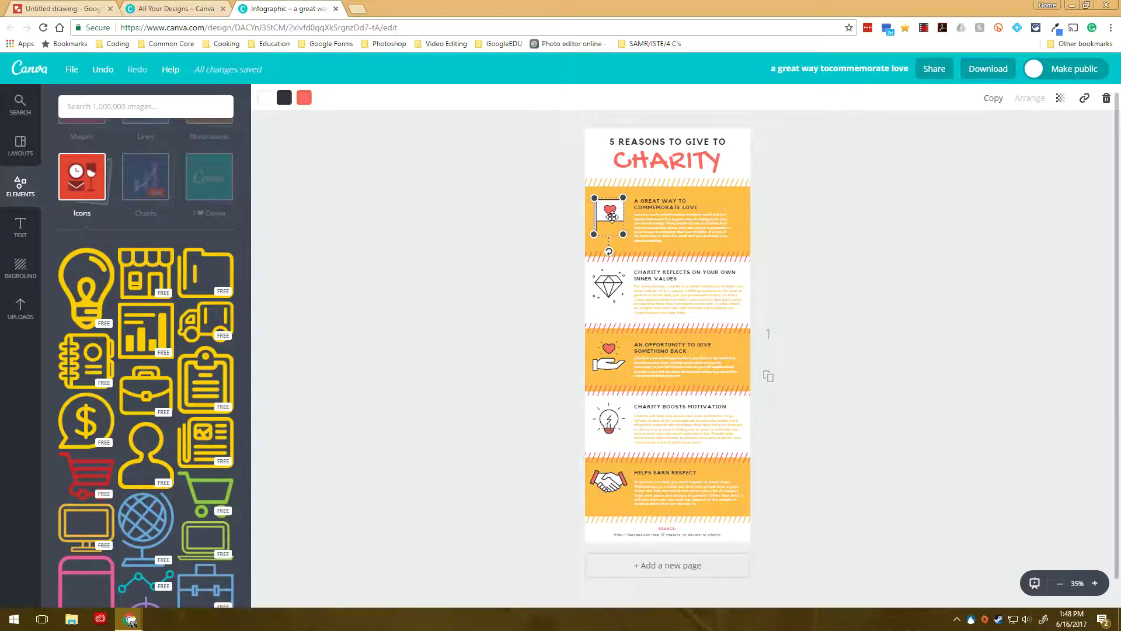
{"action": "key", "text": "Delete"}
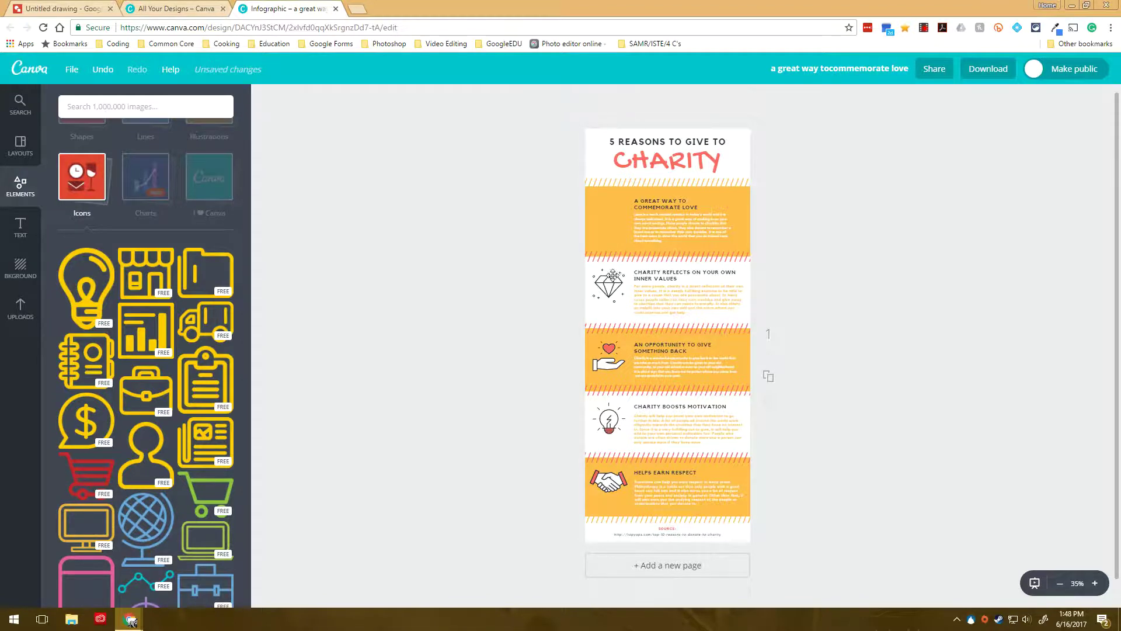
{"action": "scroll", "coordinate": [128, 435], "scroll_direction": "down", "scroll_amount": 5}
{"action": "scroll", "coordinate": [129, 435], "scroll_direction": "down", "scroll_amount": 10}
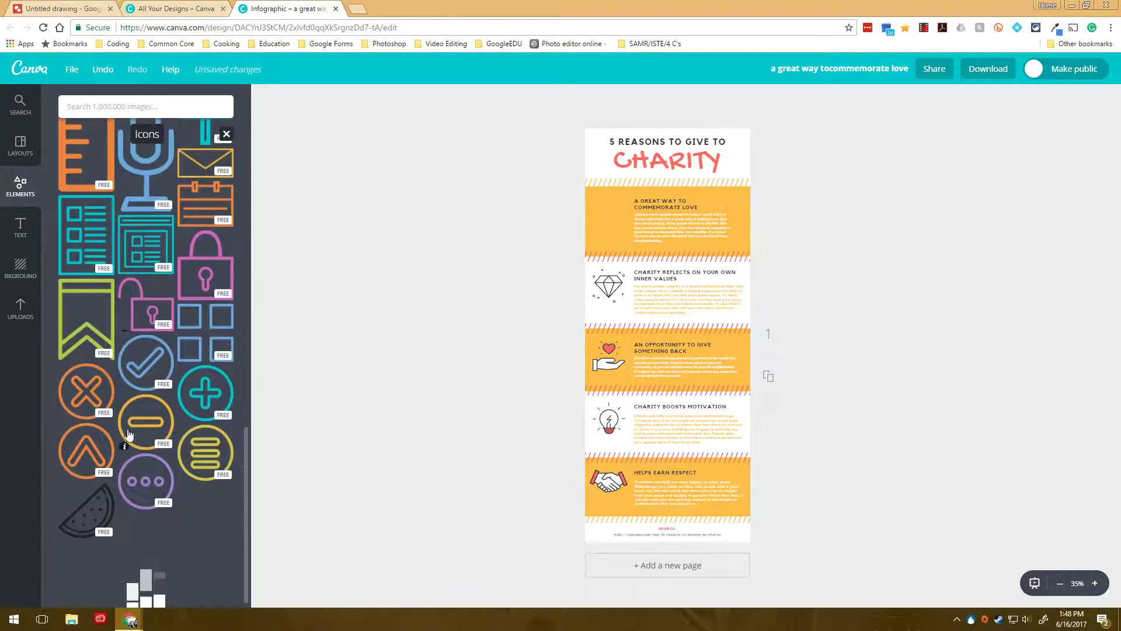
{"action": "left_click", "coordinate": [206, 392]}
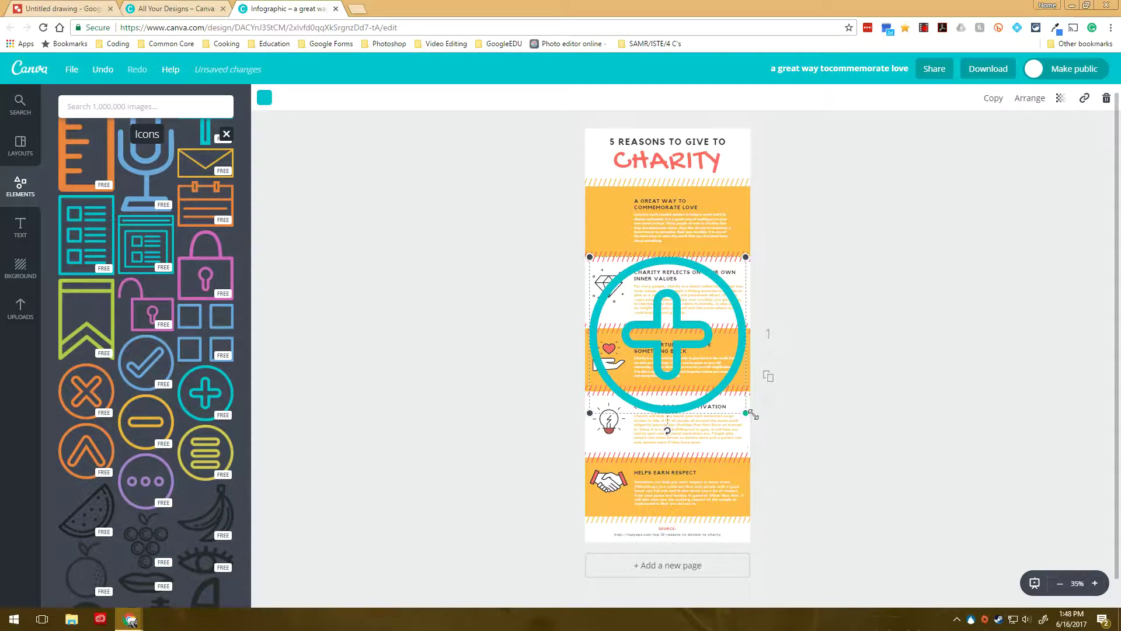
{"action": "left_click_drag", "start_coordinate": [746, 412], "coordinate": [617, 225]}
Step: Scroll down through the design and bring up the text options with font combinations
{"action": "scroll", "coordinate": [168, 419], "scroll_direction": "down", "scroll_amount": 15}
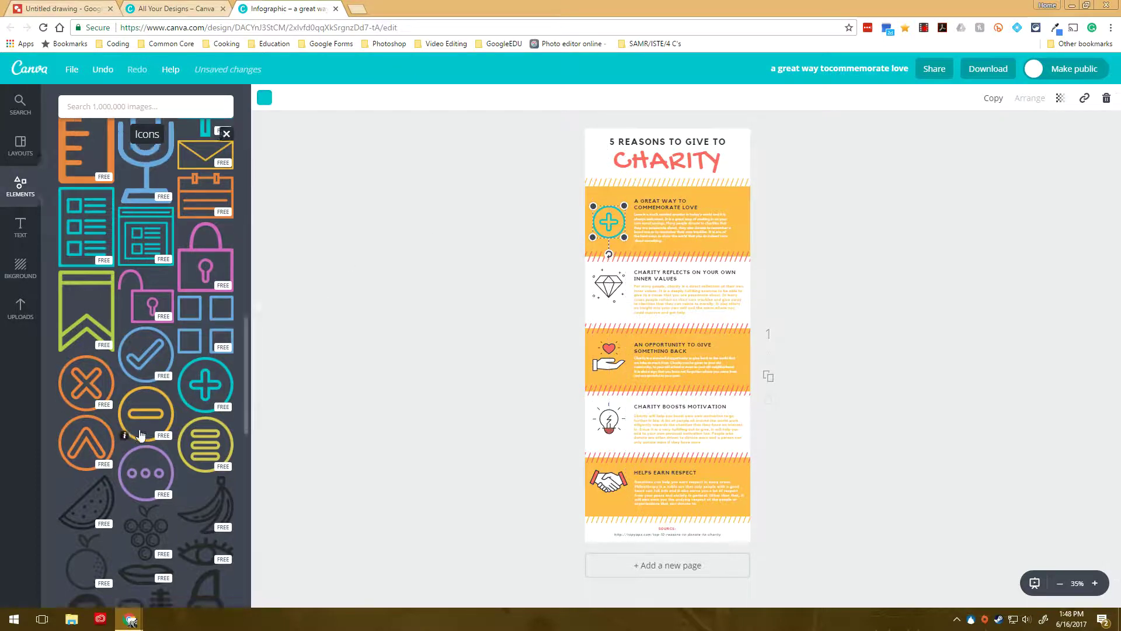
{"action": "scroll", "coordinate": [167, 420], "scroll_direction": "down", "scroll_amount": 15}
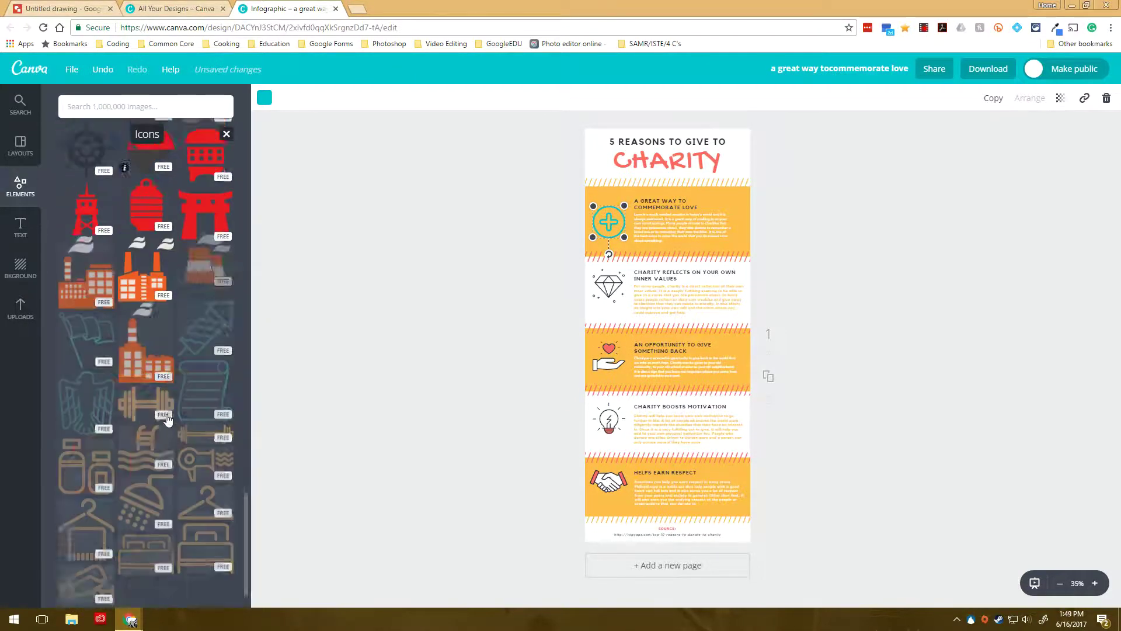
{"action": "scroll", "coordinate": [168, 420], "scroll_direction": "down", "scroll_amount": 5}
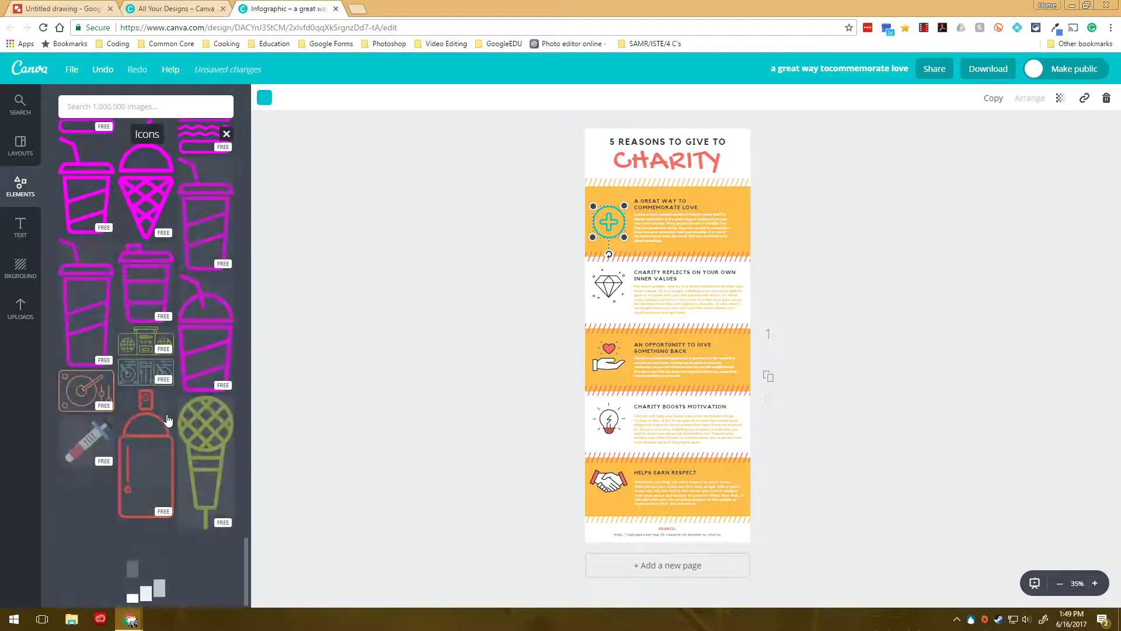
{"action": "scroll", "coordinate": [168, 419], "scroll_direction": "down", "scroll_amount": 10}
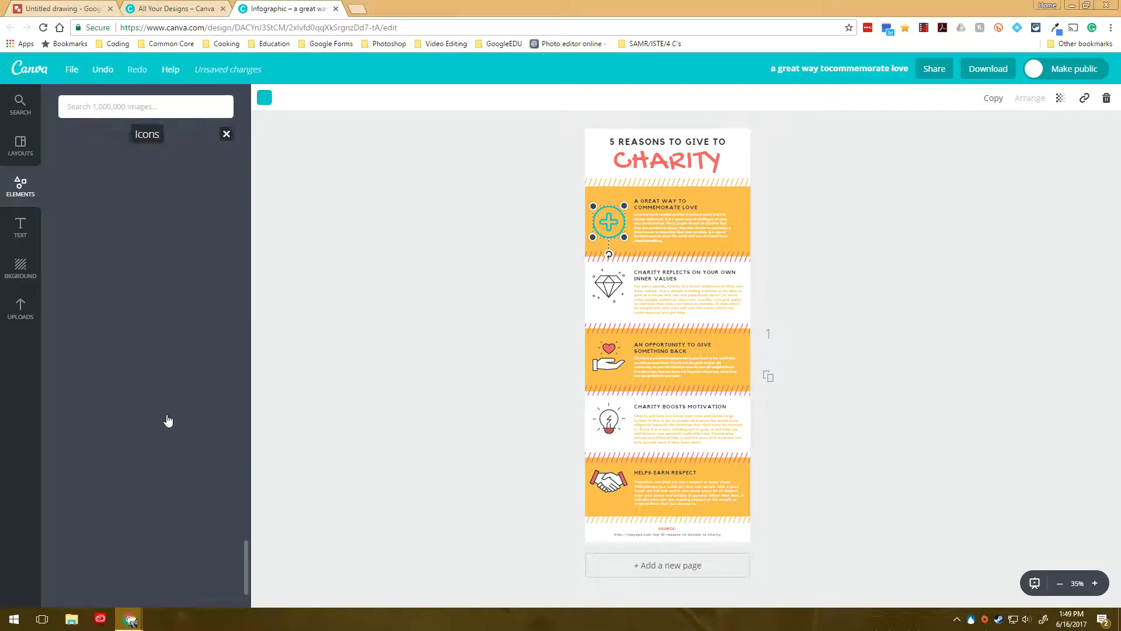
{"action": "scroll", "coordinate": [168, 420], "scroll_direction": "down", "scroll_amount": 5}
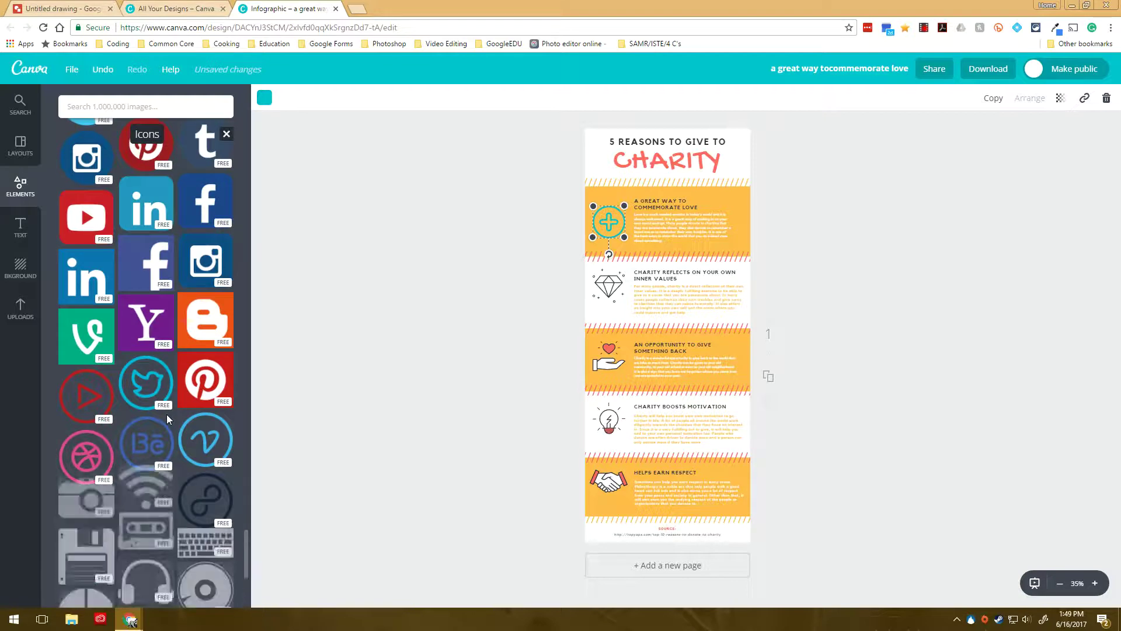
{"action": "scroll", "coordinate": [167, 416], "scroll_direction": "down", "scroll_amount": 10}
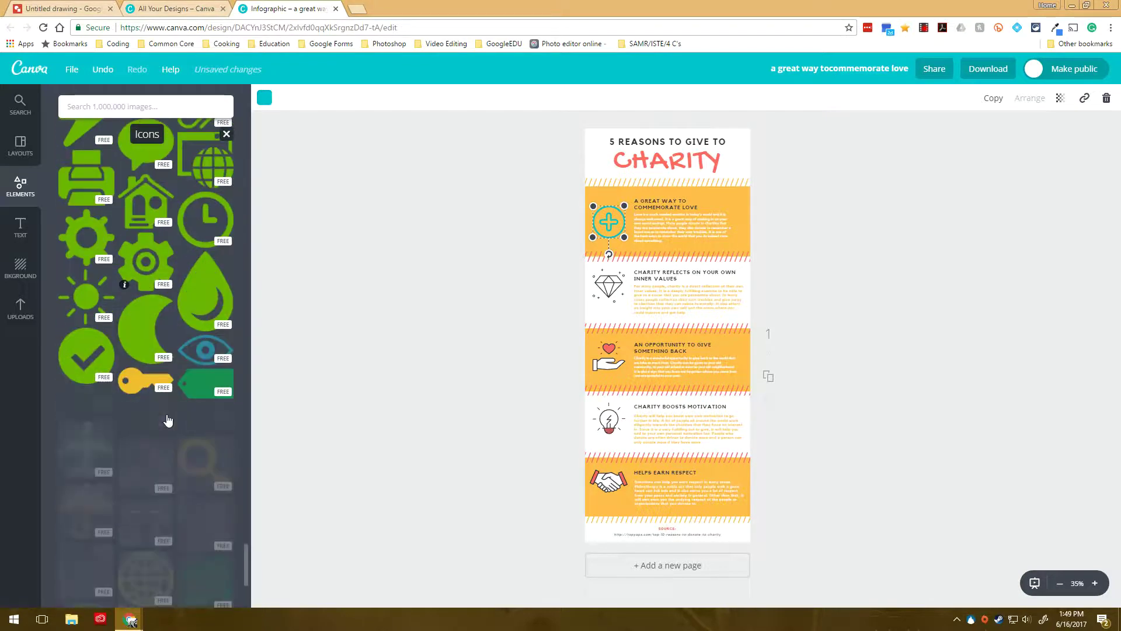
{"action": "scroll", "coordinate": [167, 420], "scroll_direction": "down", "scroll_amount": 10}
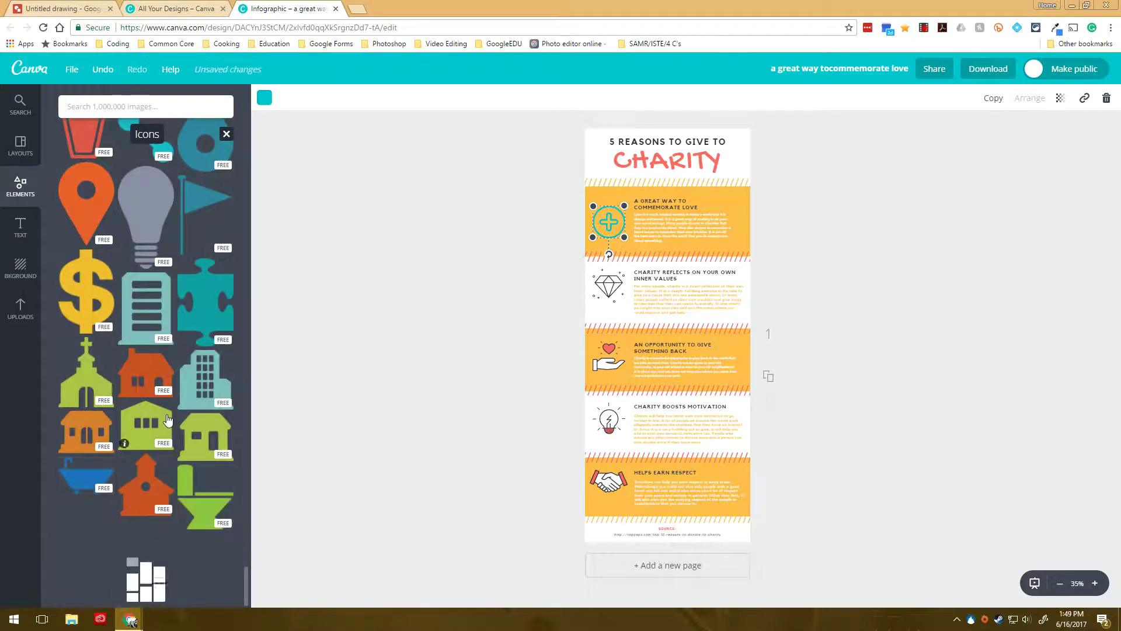
{"action": "scroll", "coordinate": [167, 420], "scroll_direction": "down", "scroll_amount": 10}
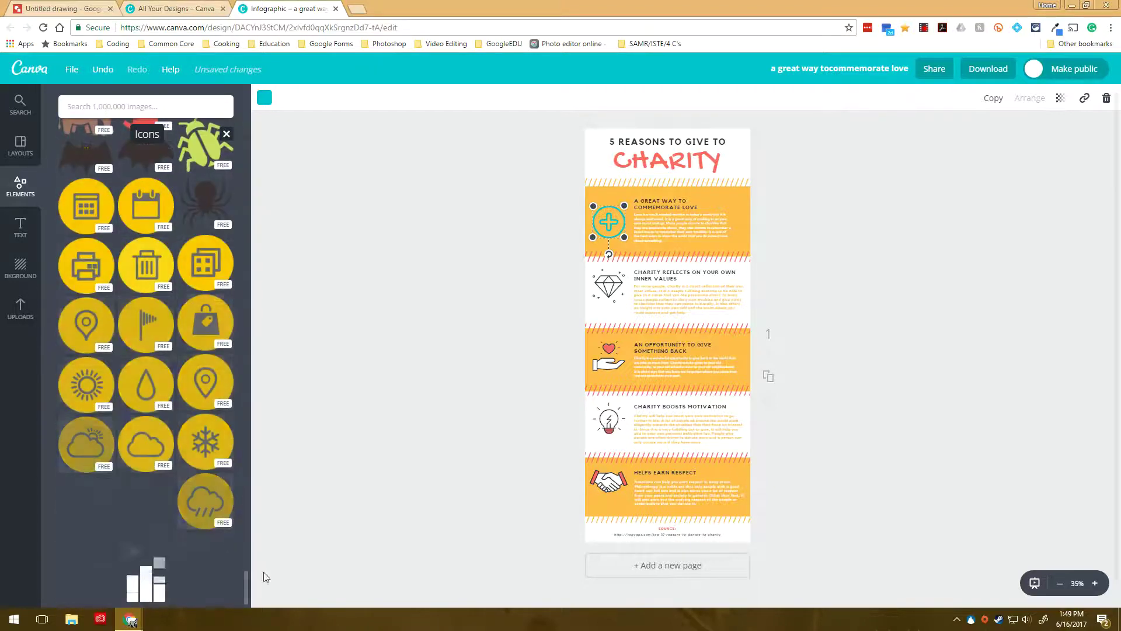
{"action": "left_click", "coordinate": [22, 245]}
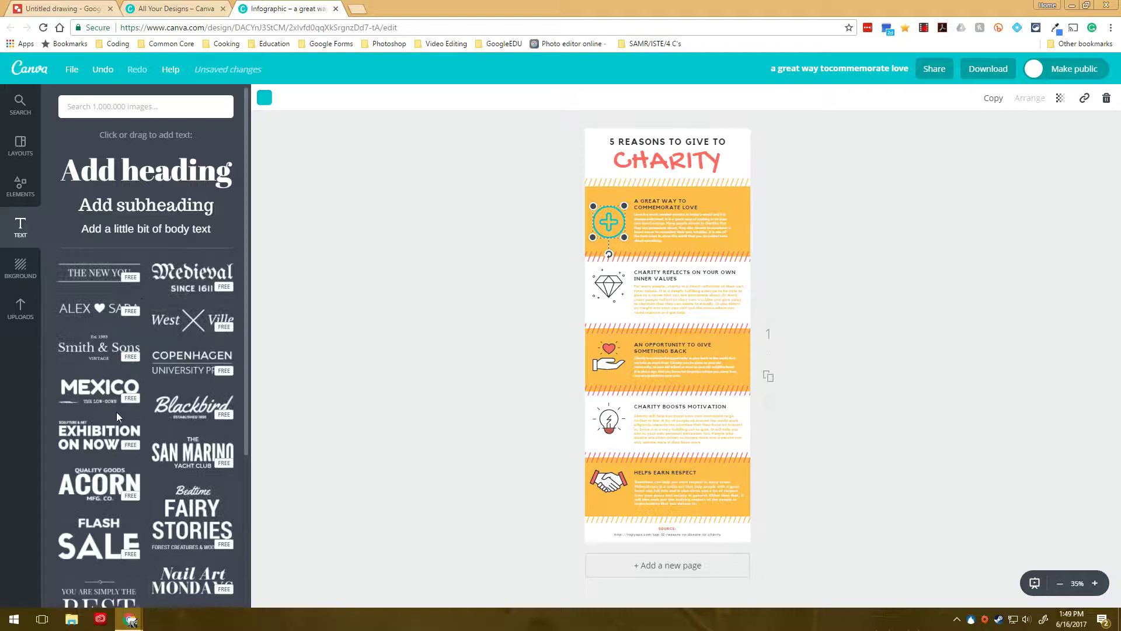
{"action": "scroll", "coordinate": [116, 412], "scroll_direction": "down", "scroll_amount": 3}
{"action": "scroll", "coordinate": [123, 362], "scroll_direction": "up", "scroll_amount": 2}
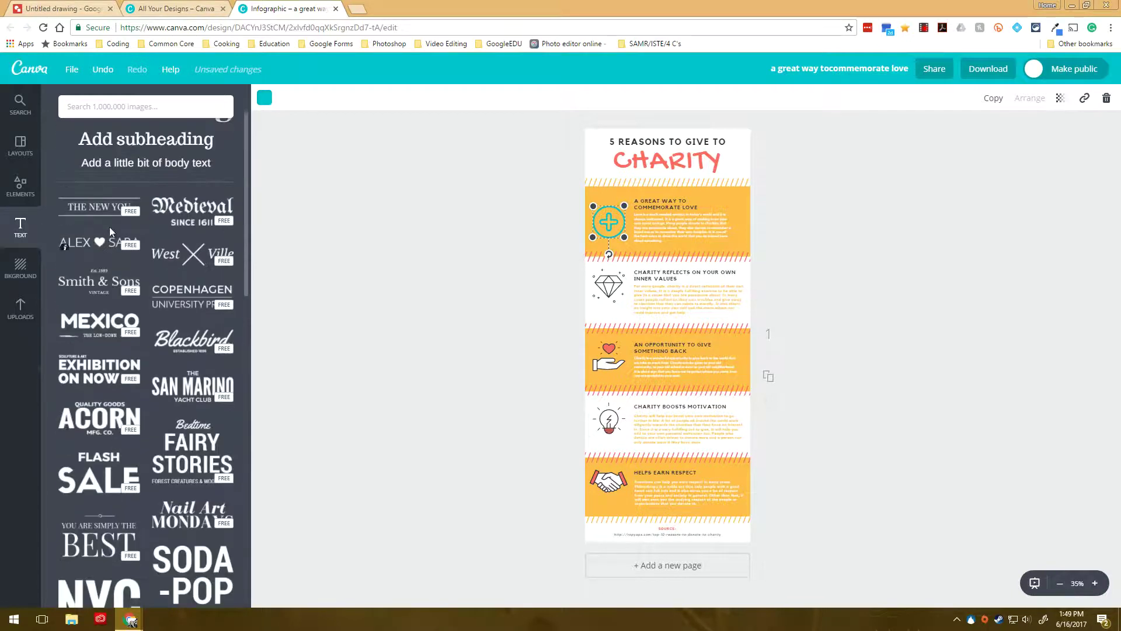
{"action": "scroll", "coordinate": [190, 380], "scroll_direction": "down", "scroll_amount": 6}
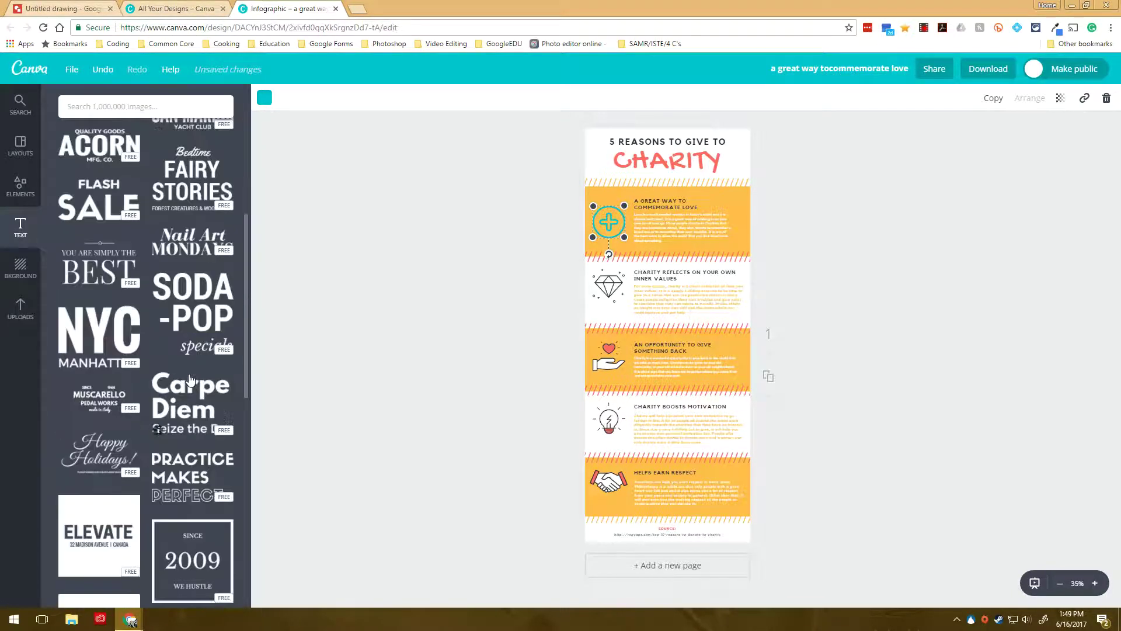
{"action": "scroll", "coordinate": [190, 380], "scroll_direction": "down", "scroll_amount": 12}
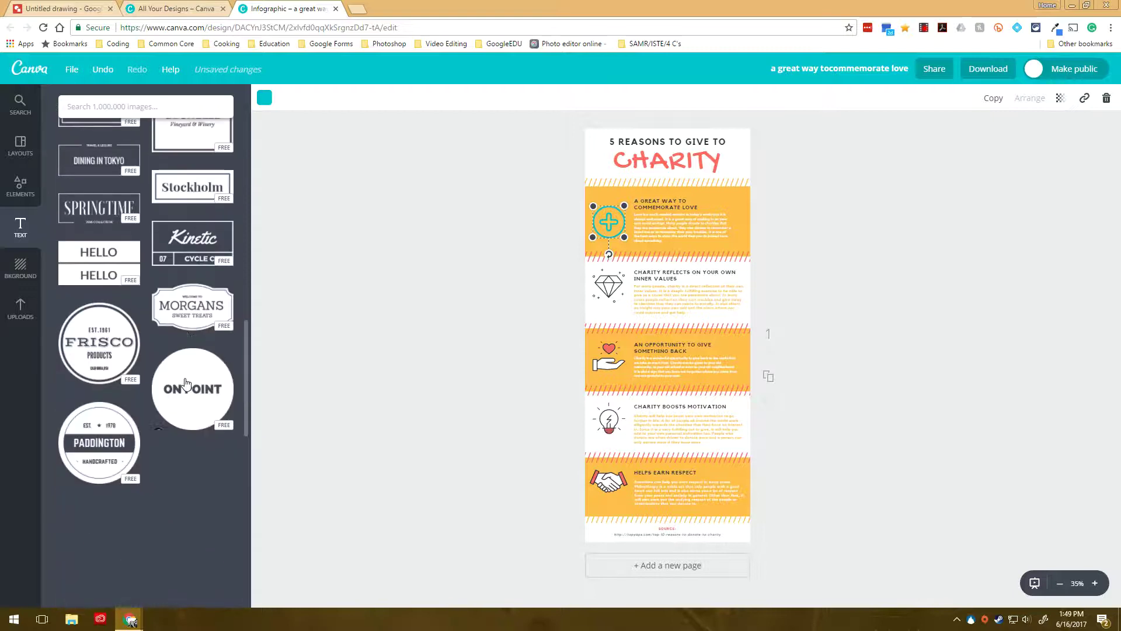
{"action": "scroll", "coordinate": [186, 384], "scroll_direction": "down", "scroll_amount": 6}
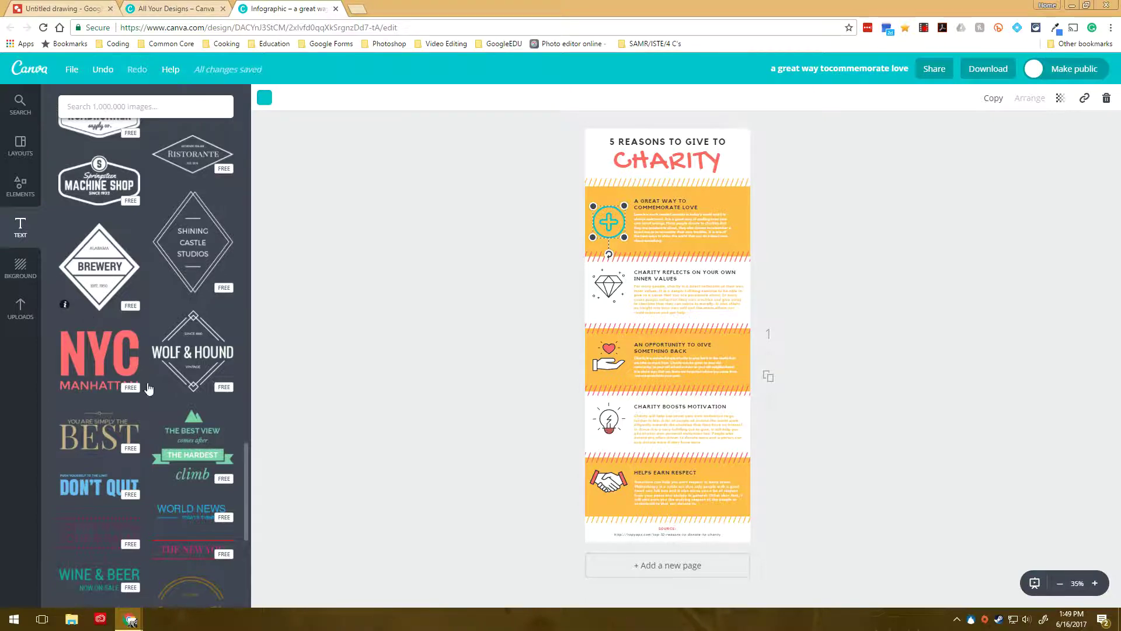
{"action": "scroll", "coordinate": [148, 393], "scroll_direction": "down", "scroll_amount": 6}
{"action": "scroll", "coordinate": [117, 401], "scroll_direction": "down", "scroll_amount": 5}
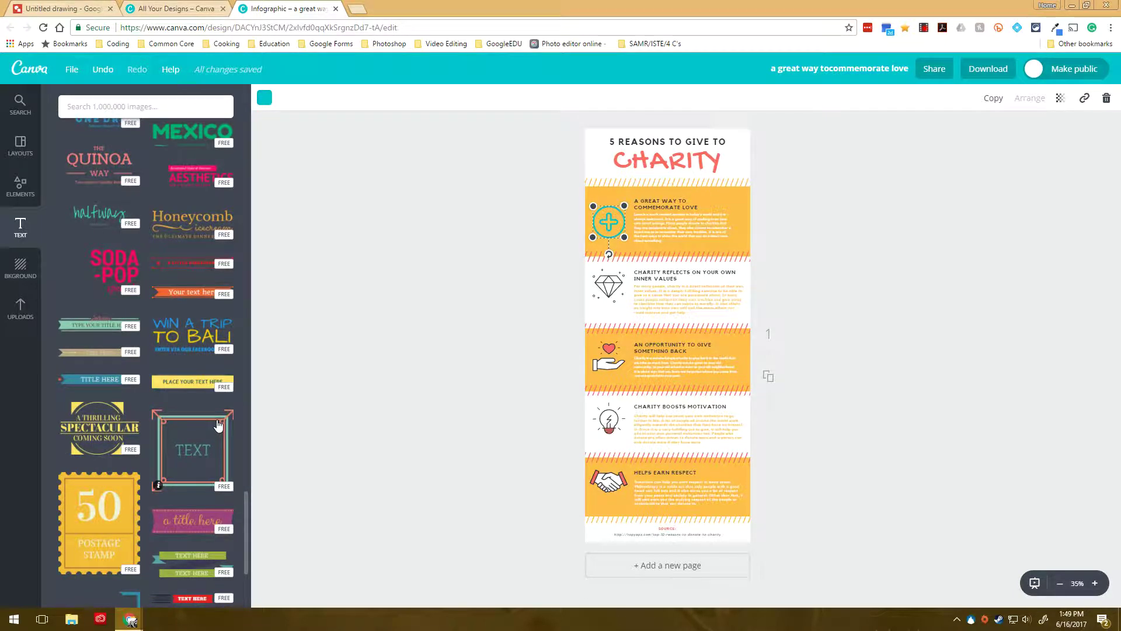
Step: Review the background colour options and the download file types, closing without downloading
{"action": "left_click", "coordinate": [21, 267]}
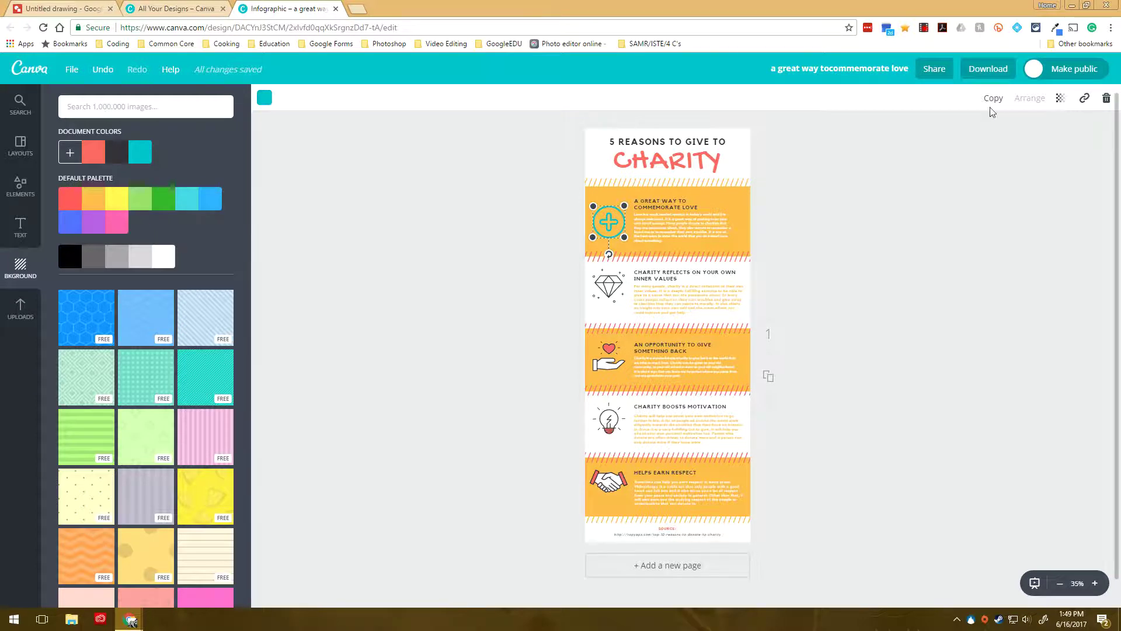
{"action": "left_click", "coordinate": [988, 73]}
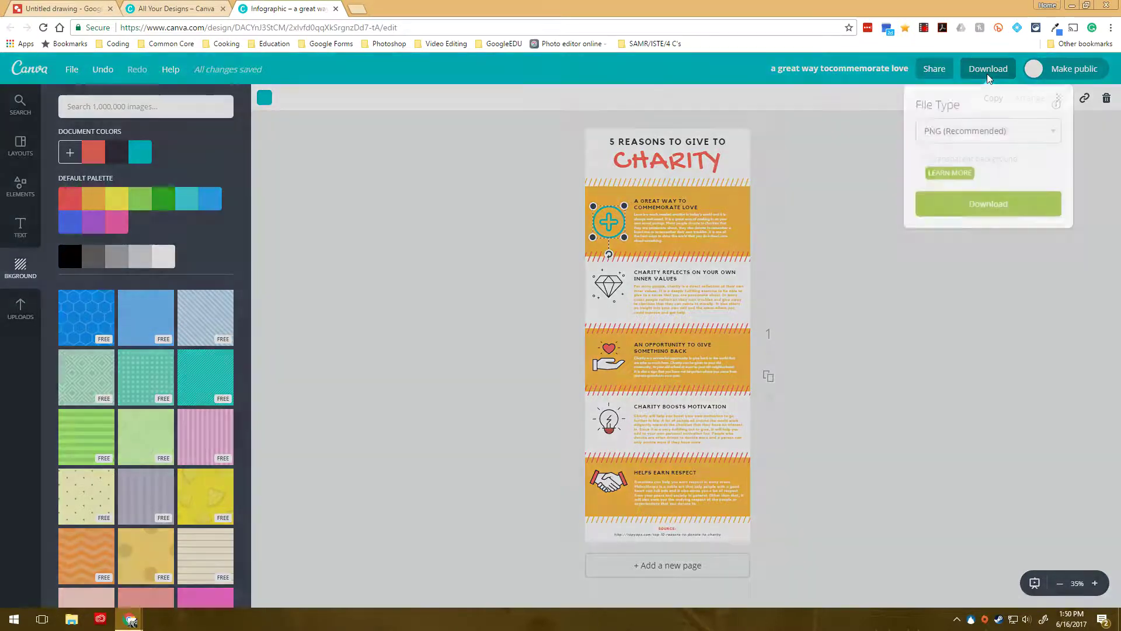
{"action": "left_click", "coordinate": [973, 132]}
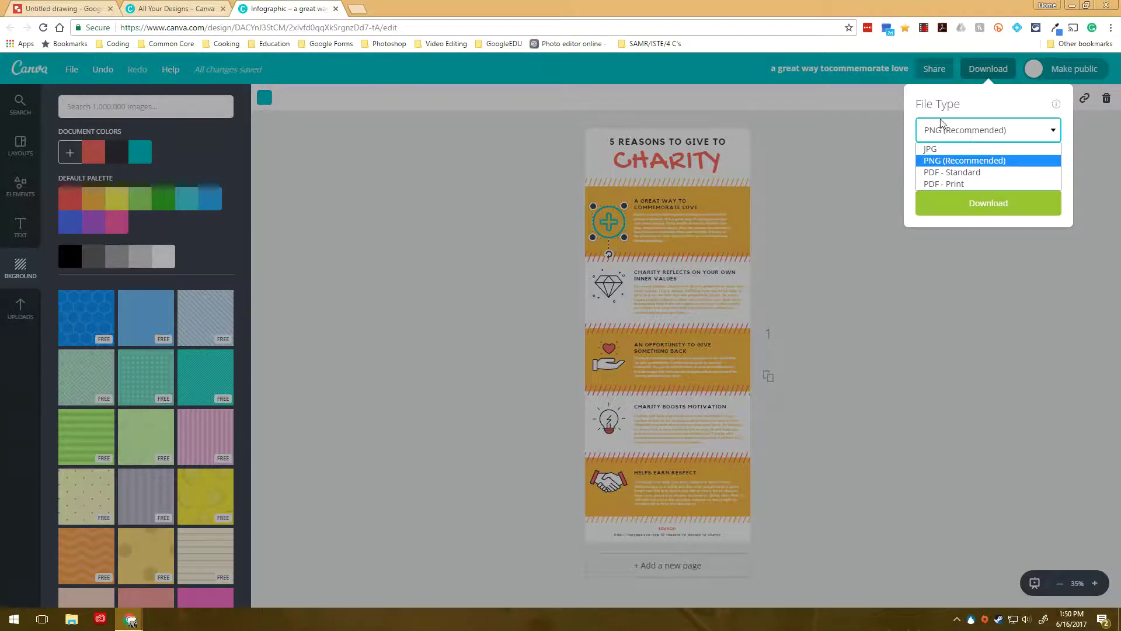
{"action": "left_click", "coordinate": [417, 207]}
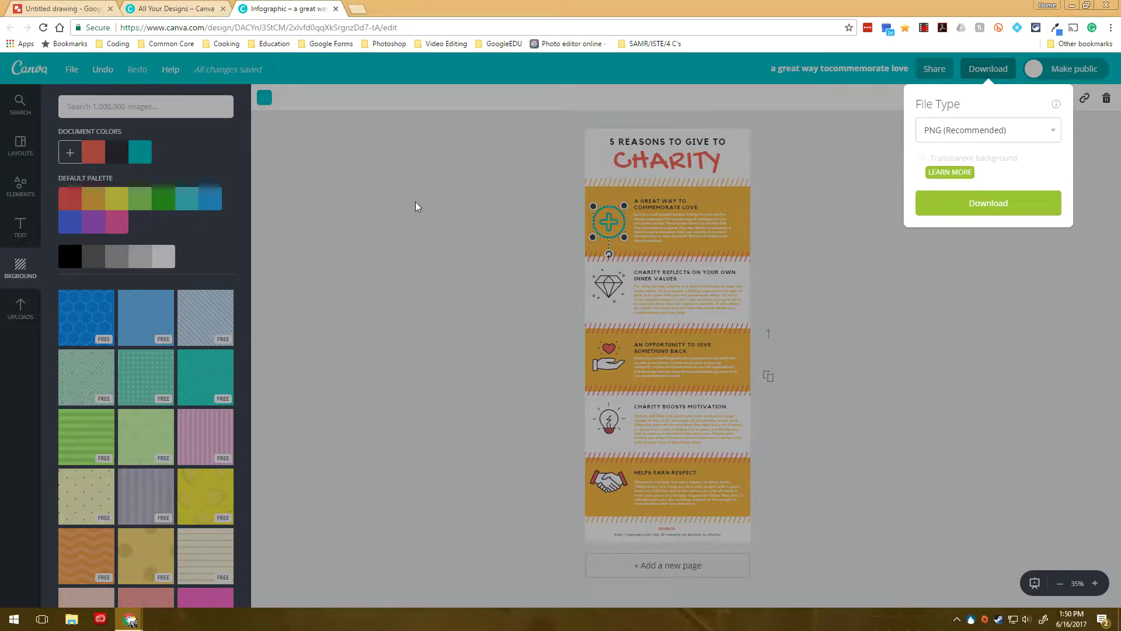
{"action": "left_click", "coordinate": [415, 208]}
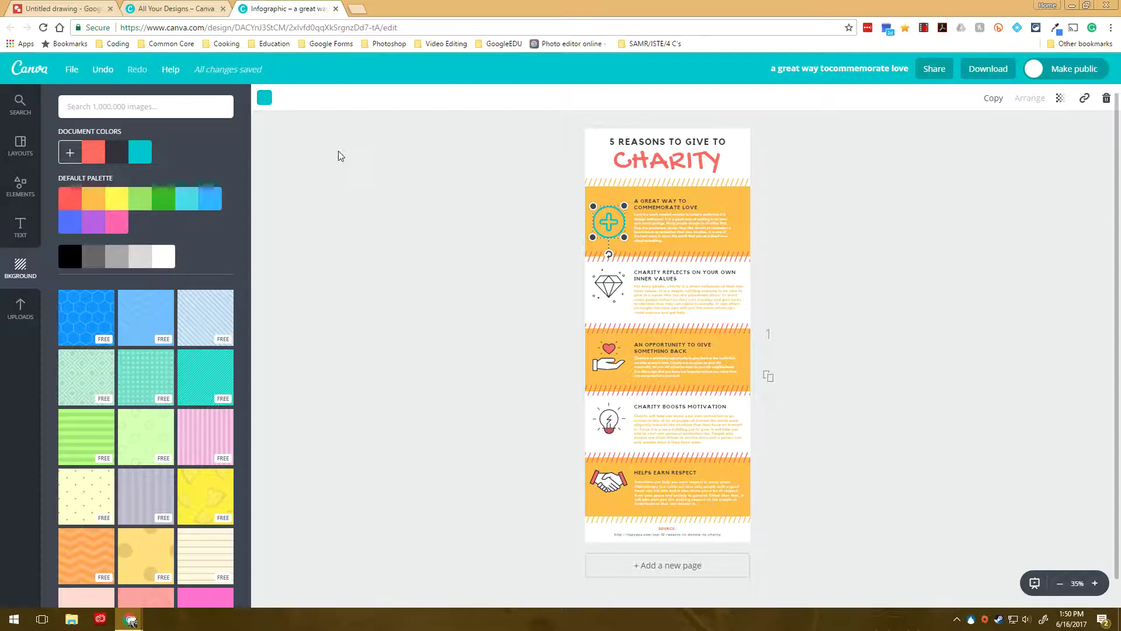
Step: Close the charity infographic's tab
{"action": "left_click", "coordinate": [336, 9]}
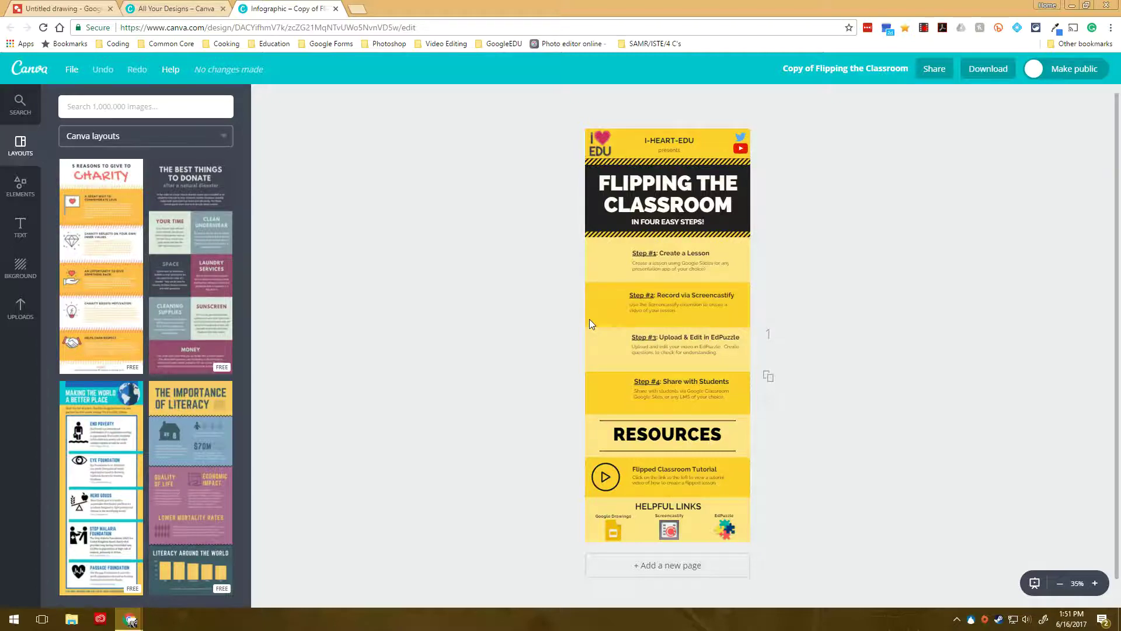
Step: Download the Flipping the Classroom infographic as a PNG and return to its editor
{"action": "left_click", "coordinate": [973, 69]}
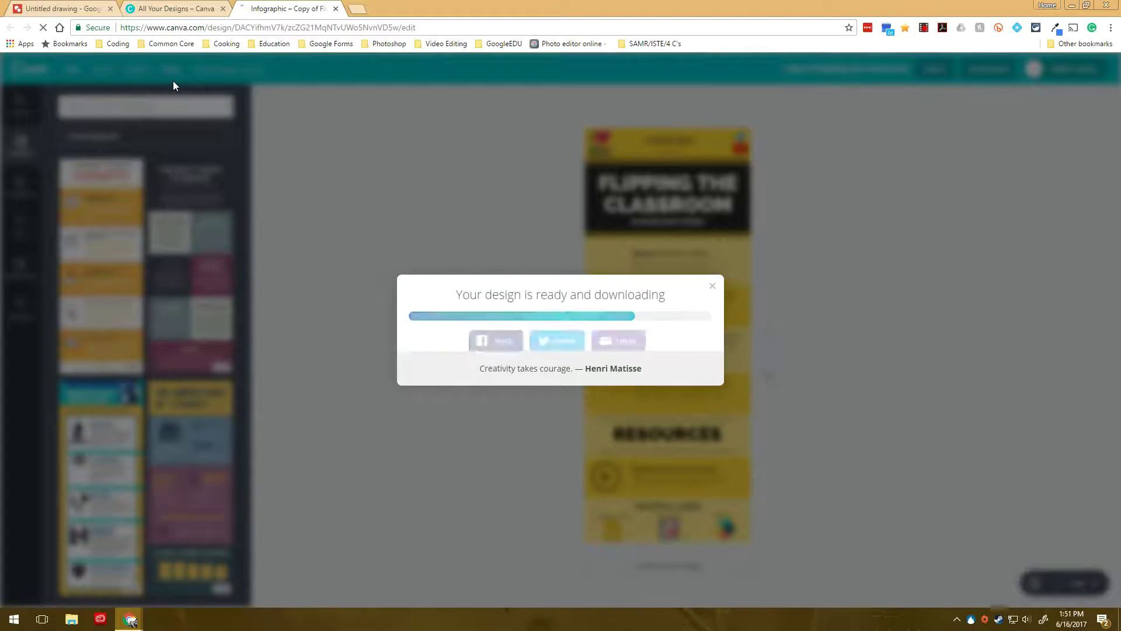
{"action": "left_click", "coordinate": [712, 281]}
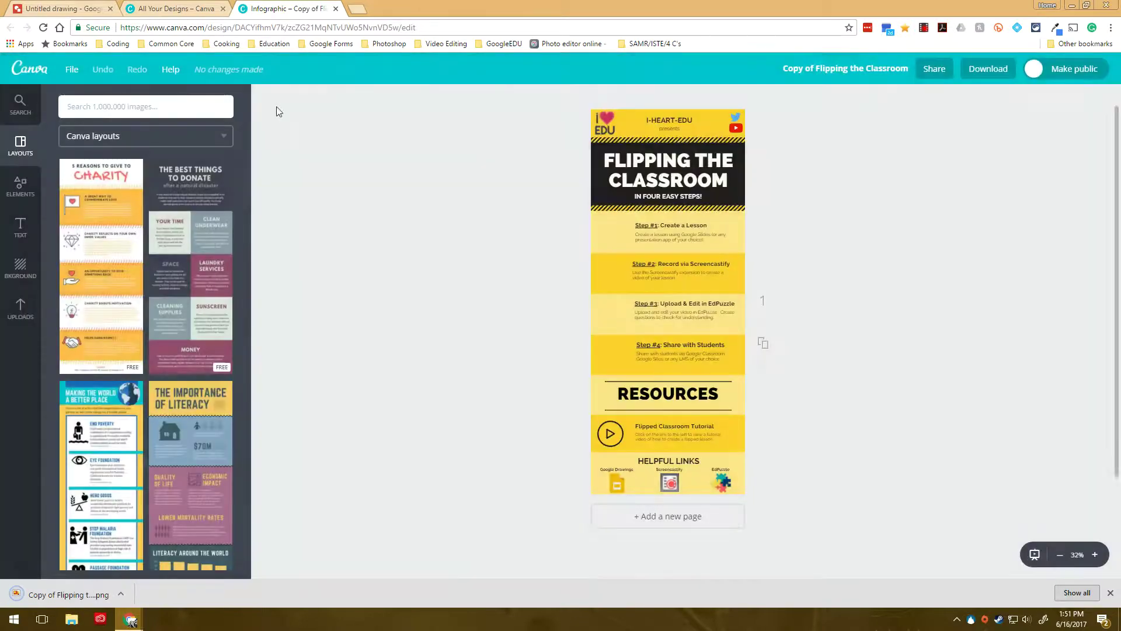
{"action": "left_click", "coordinate": [186, 8]}
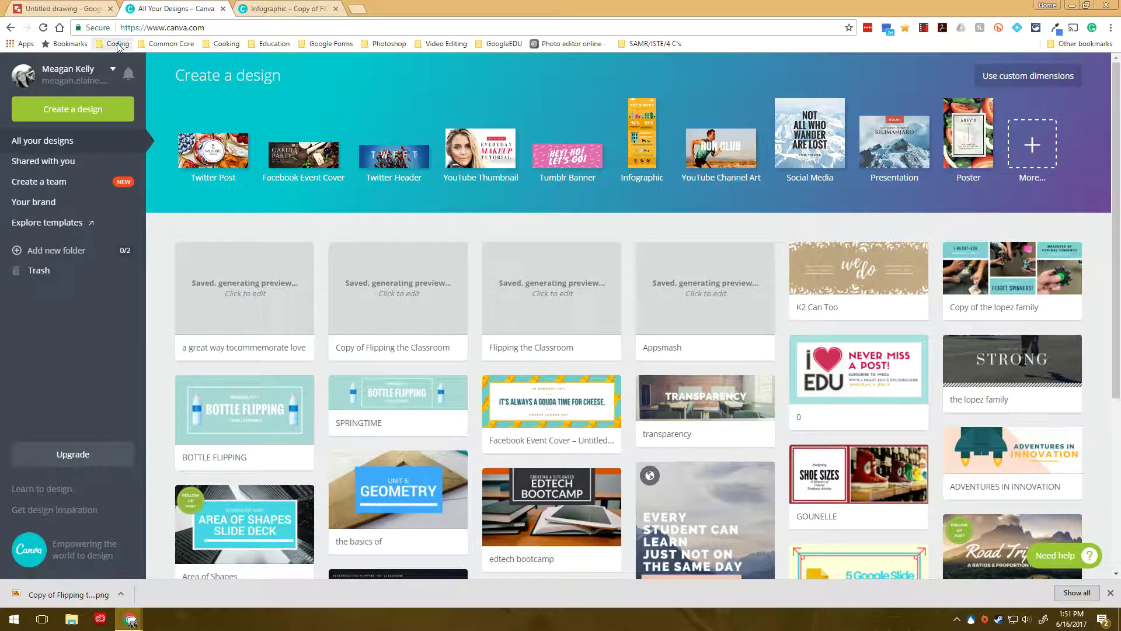
{"action": "left_click", "coordinate": [279, 8]}
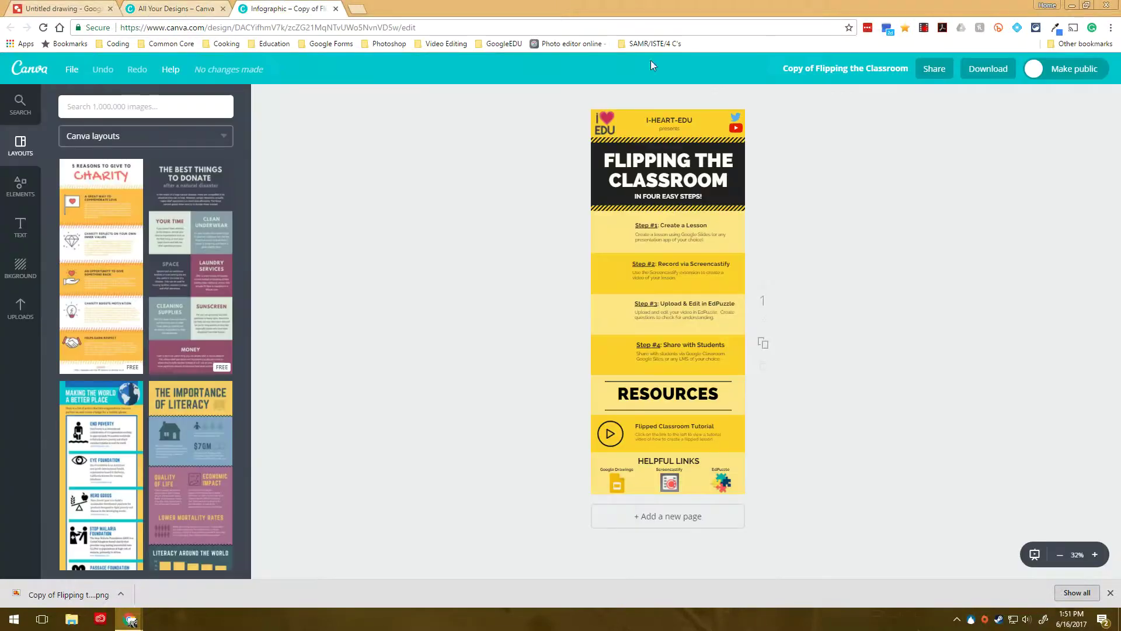
Step: Set the Google drawing's Page setup to a Custom 800 × 2000 pixel size
{"action": "left_click", "coordinate": [68, 9]}
{"action": "left_click", "coordinate": [41, 80]}
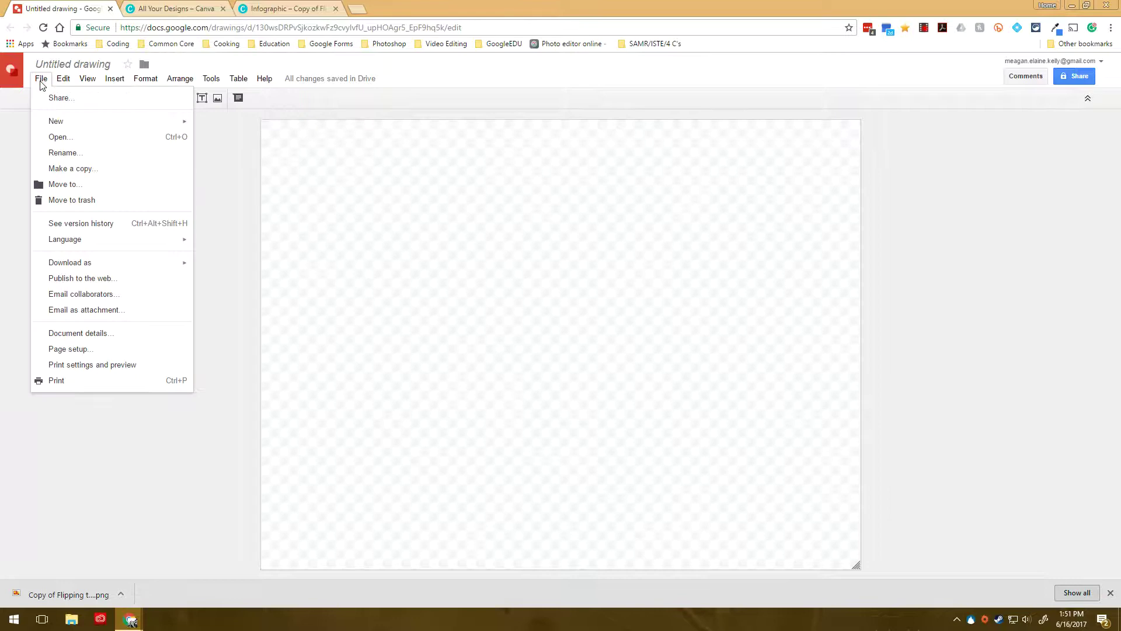
{"action": "left_click", "coordinate": [79, 351]}
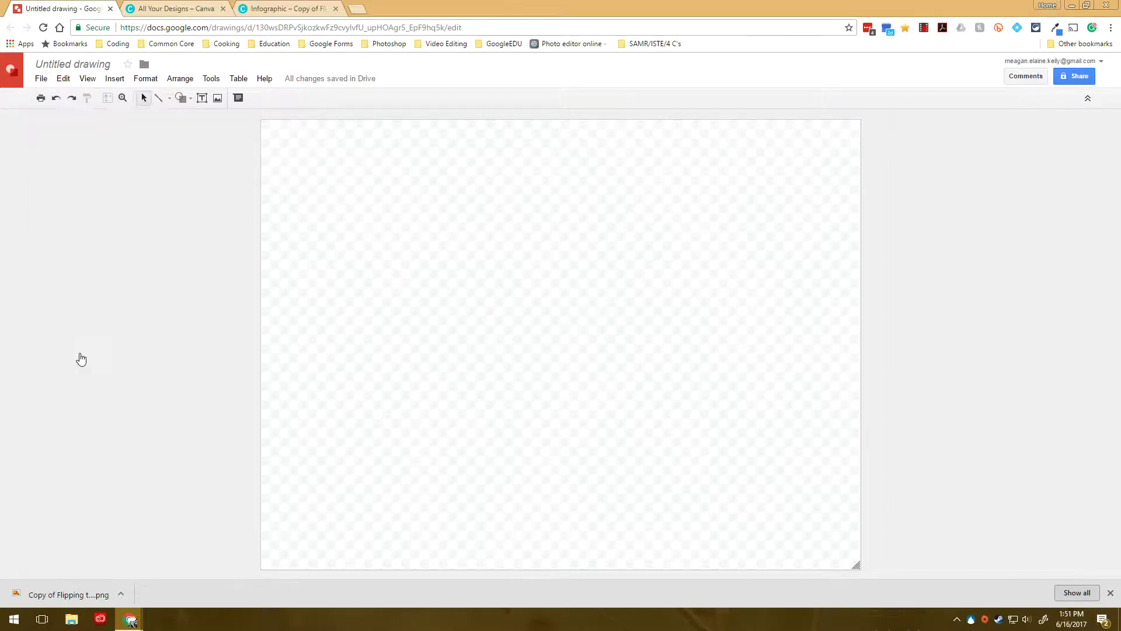
{"action": "left_click", "coordinate": [548, 318]}
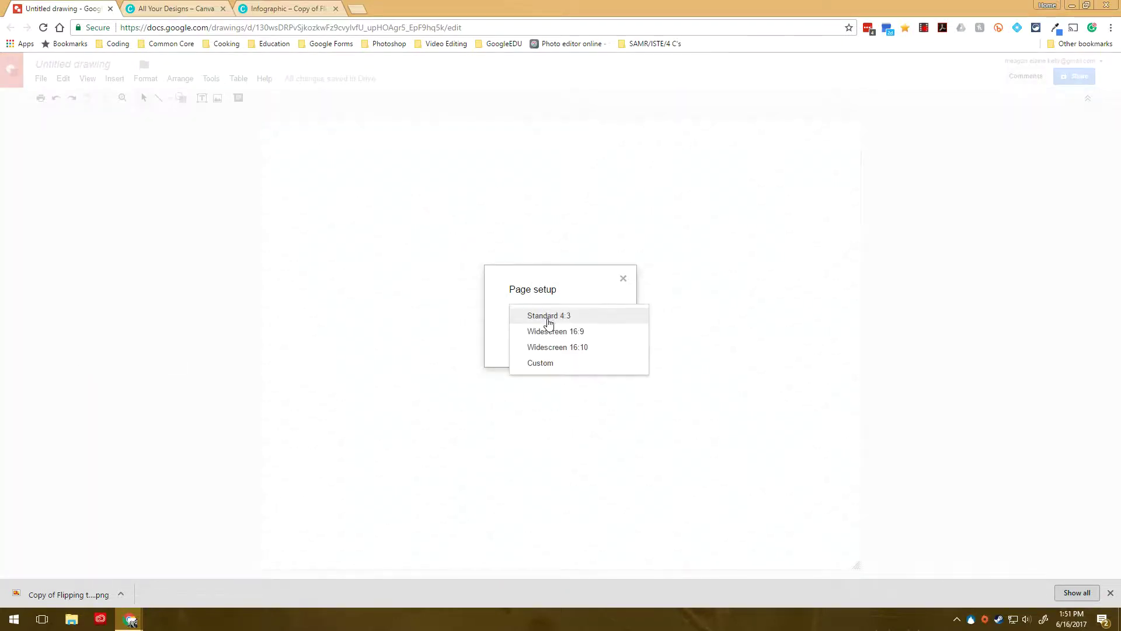
{"action": "left_click", "coordinate": [546, 363]}
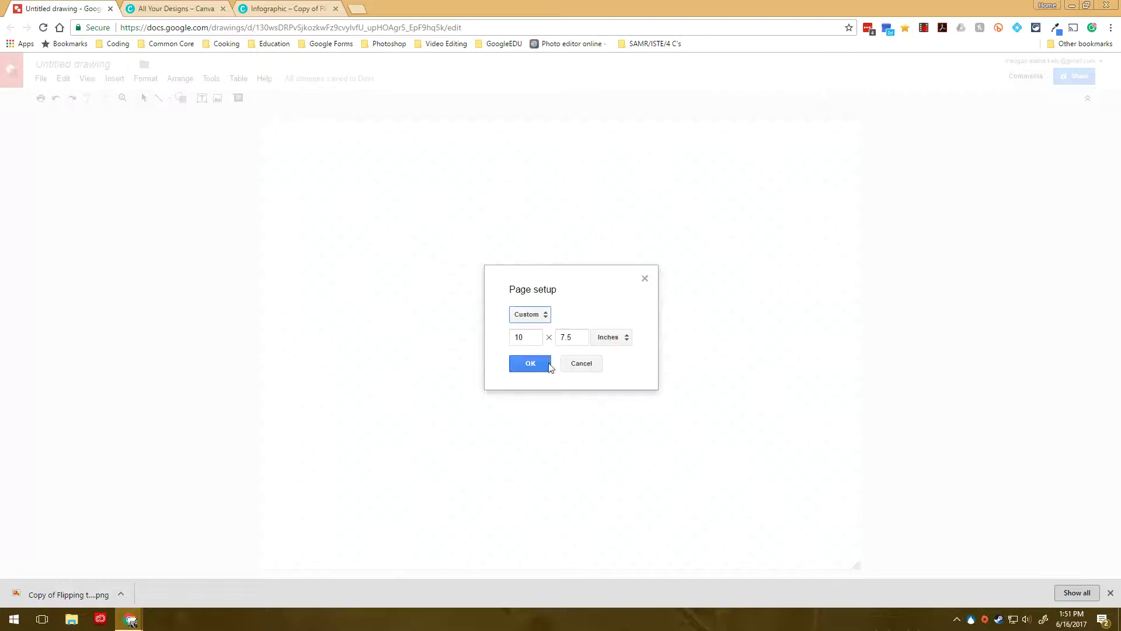
{"action": "left_click", "coordinate": [614, 339]}
{"action": "left_click", "coordinate": [621, 388]}
{"action": "left_click_drag", "start_coordinate": [535, 338], "coordinate": [483, 334]}
{"action": "type", "text": "800"}
{"action": "key", "text": "Tab"}
{"action": "type", "text": "20"}
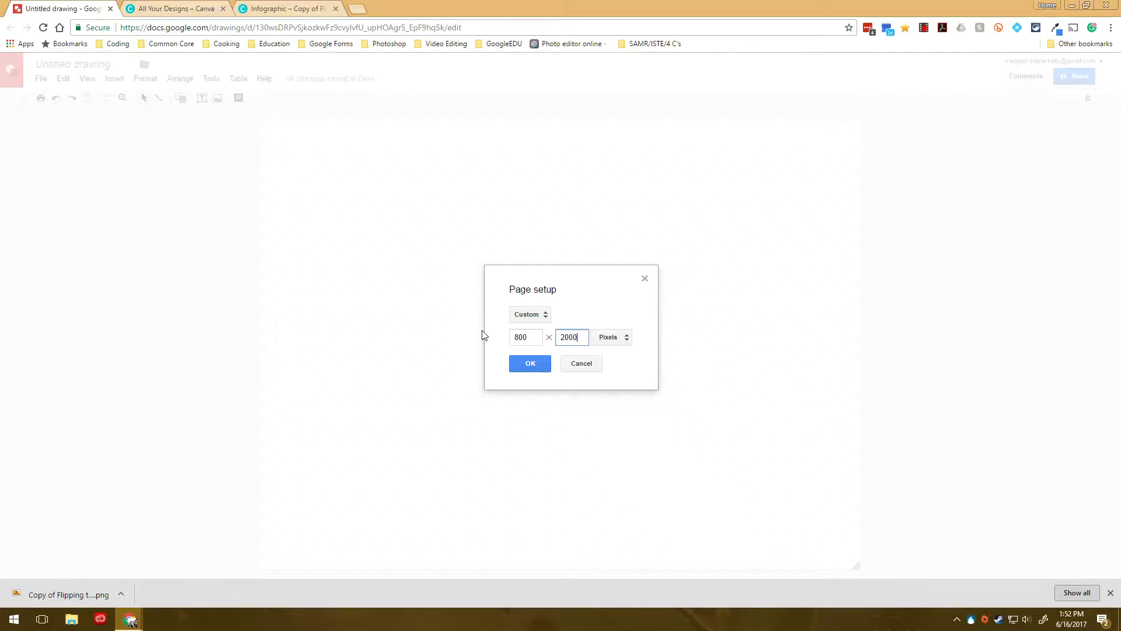
{"action": "key", "text": "Return"}
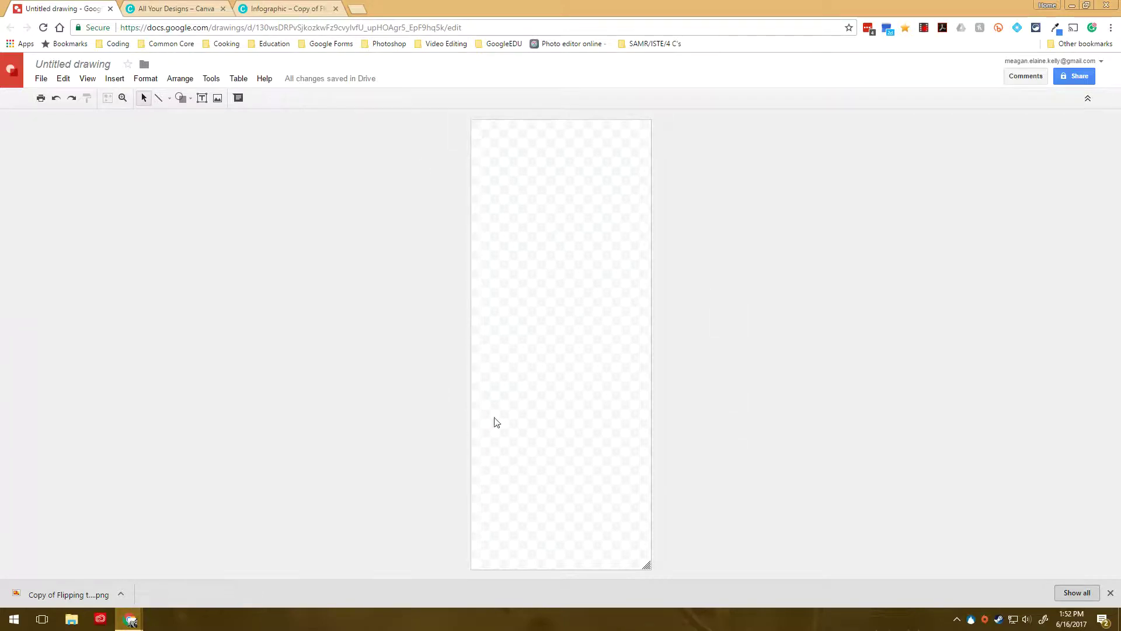
Step: Upload the Copy of Flipping the Classroom PNG into the drawing as an image
{"action": "left_click", "coordinate": [272, 13]}
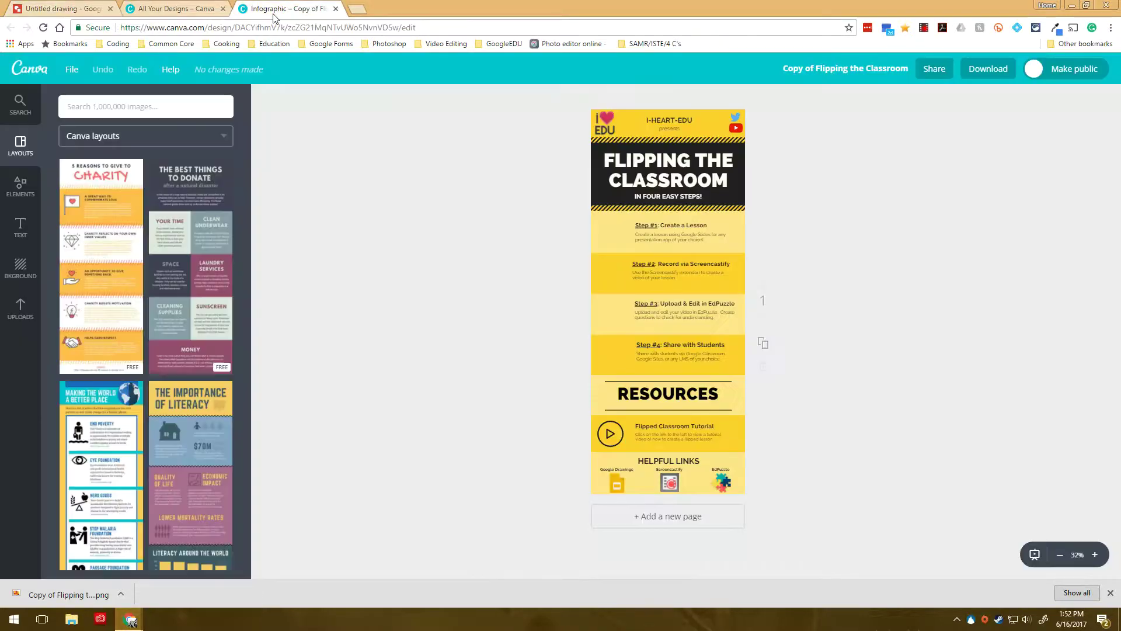
{"action": "left_click", "coordinate": [85, 9]}
{"action": "left_click", "coordinate": [109, 79]}
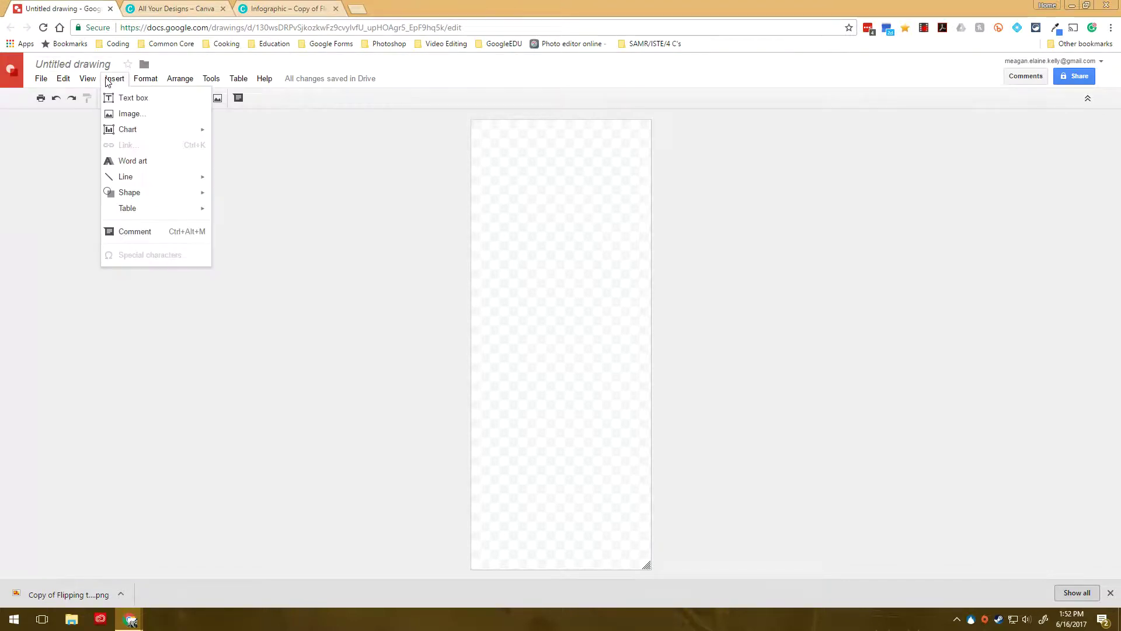
{"action": "left_click", "coordinate": [129, 114]}
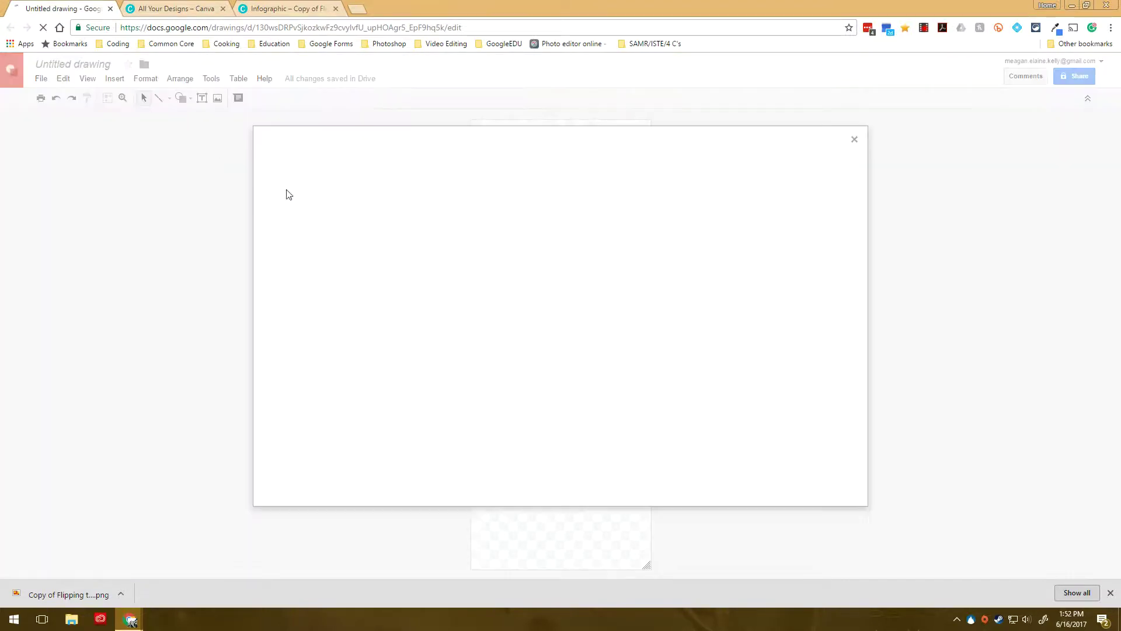
{"action": "left_click", "coordinate": [575, 350]}
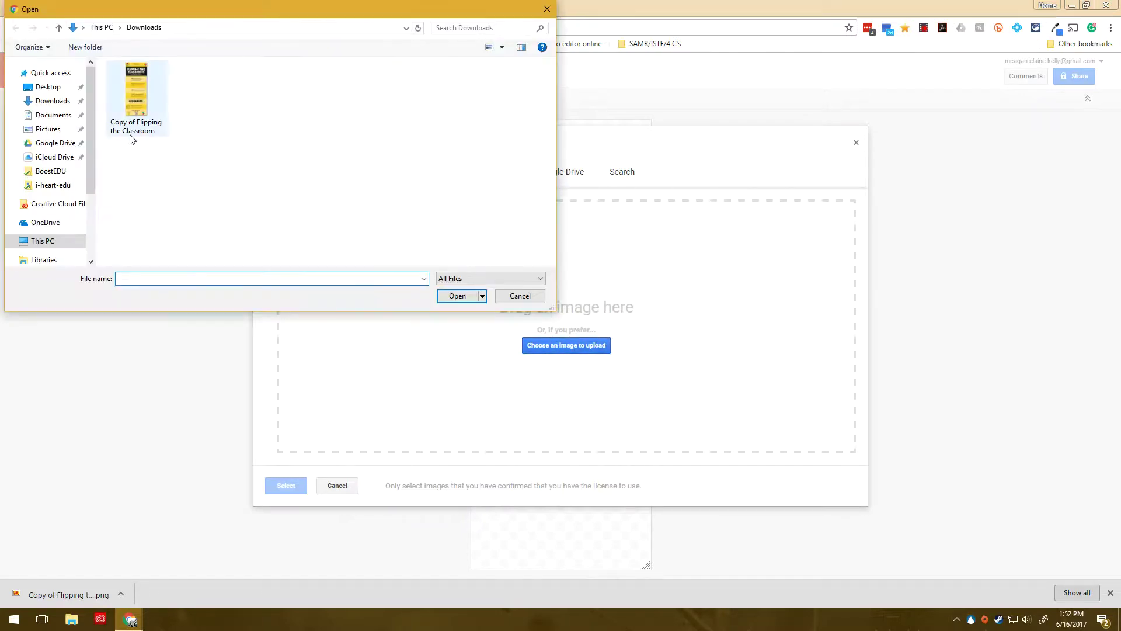
{"action": "double_click", "coordinate": [134, 99]}
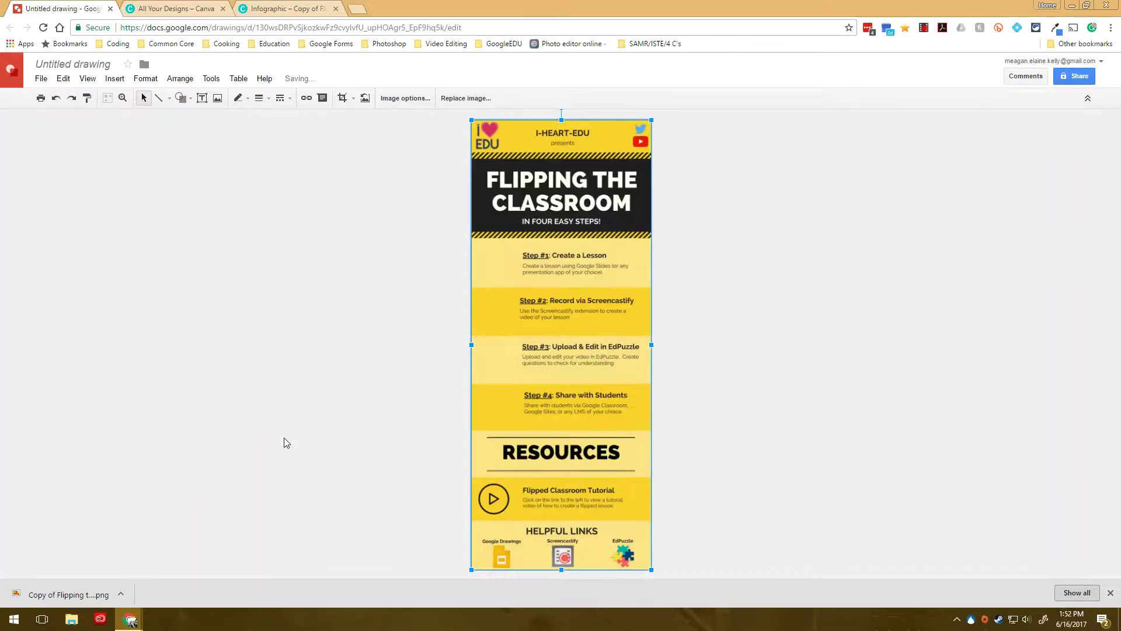
Step: Deselect the inserted Flipping the Classroom image on the canvas
{"action": "left_click", "coordinate": [853, 415]}
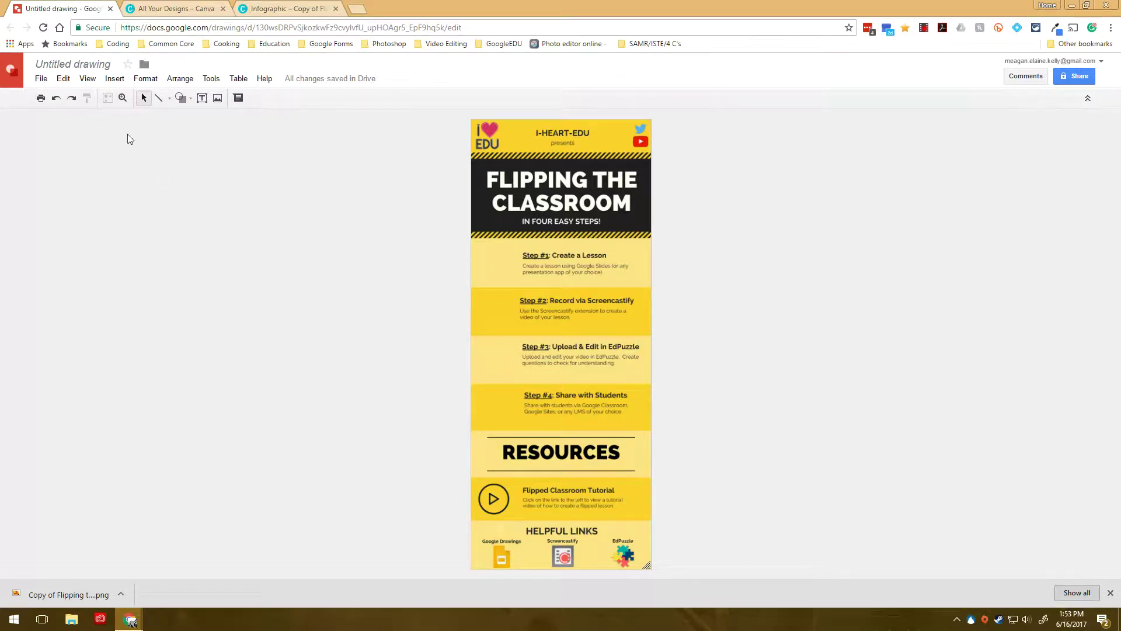
Step: Insert a black speaker icon from a 'record icon' search, resized beside Step #2
{"action": "left_click", "coordinate": [112, 79]}
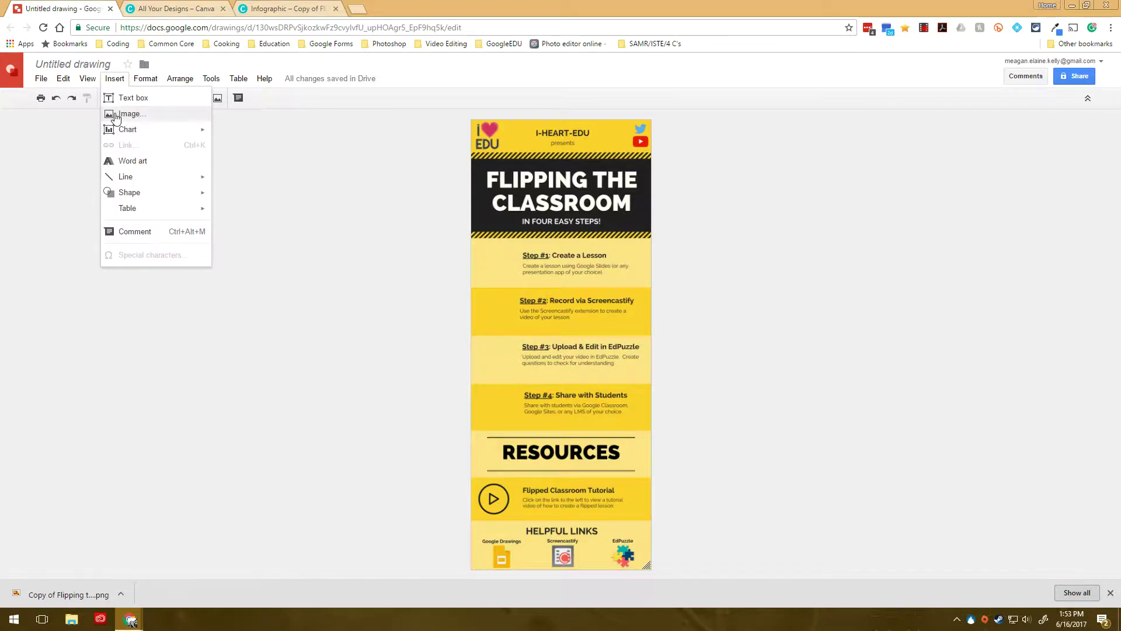
{"action": "left_click", "coordinate": [116, 115]}
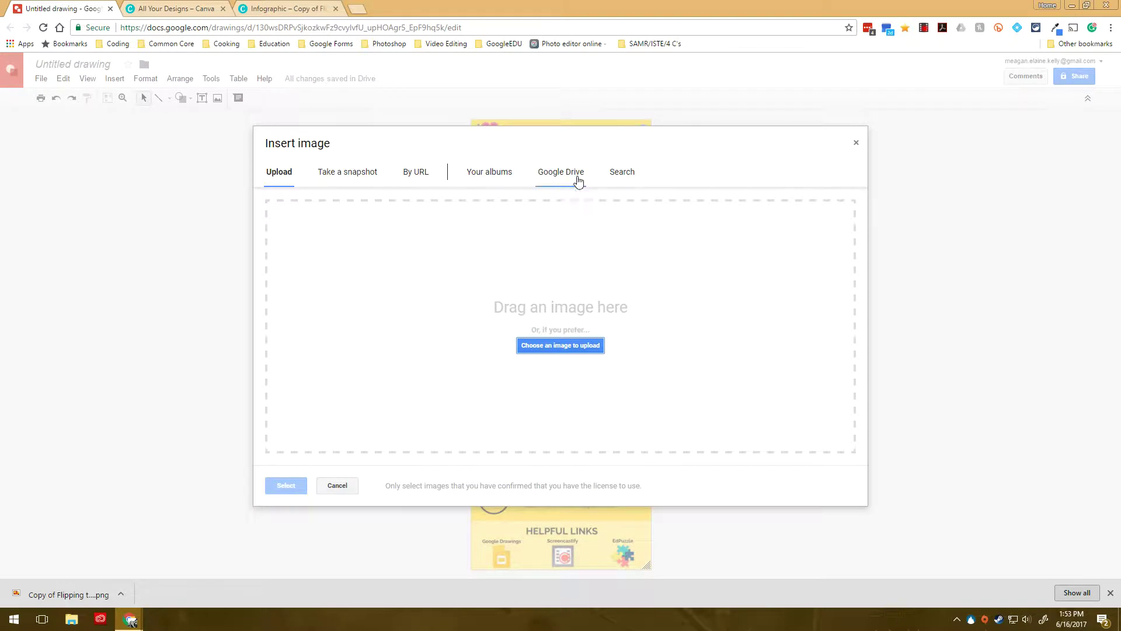
{"action": "left_click", "coordinate": [628, 176]}
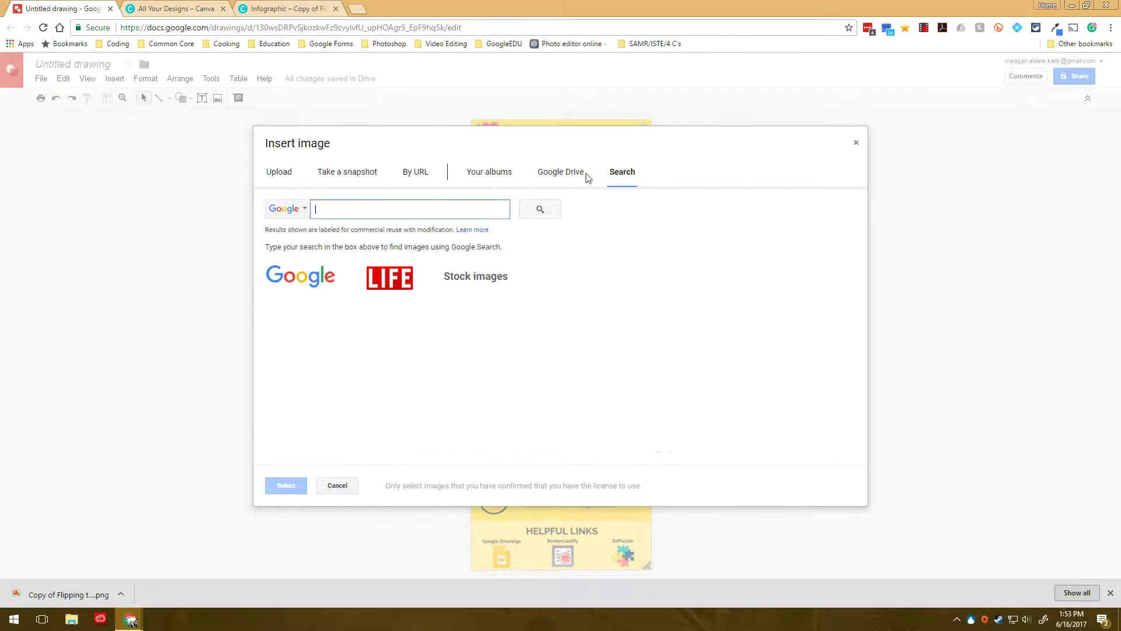
{"action": "type", "text": "record icon"}
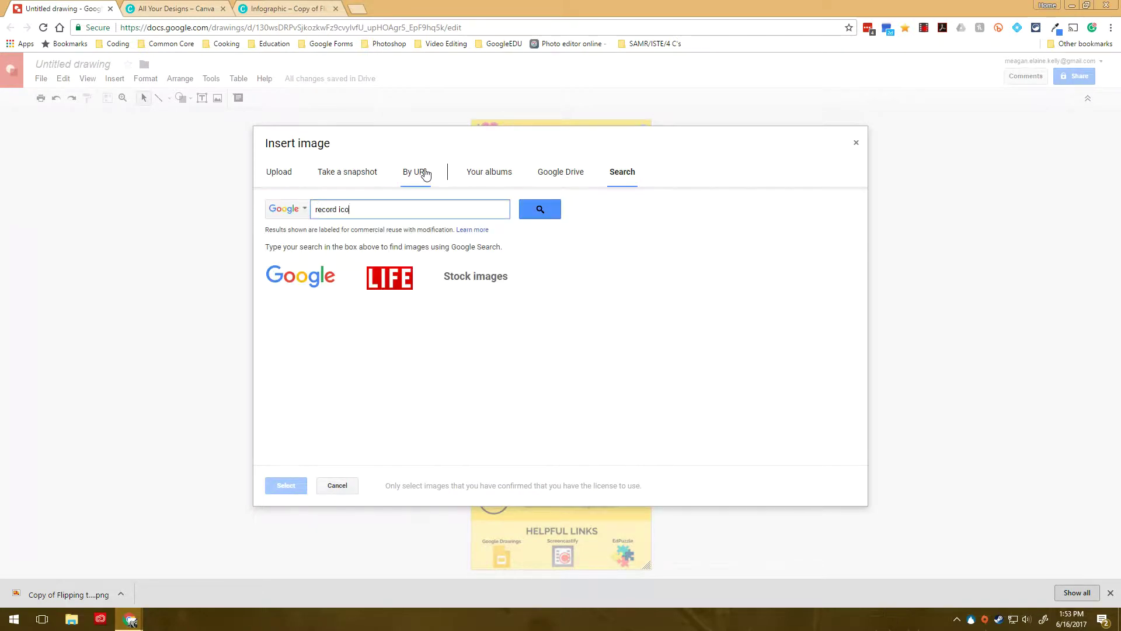
{"action": "key", "text": "Return"}
{"action": "scroll", "coordinate": [450, 374], "scroll_direction": "down", "scroll_amount": 5}
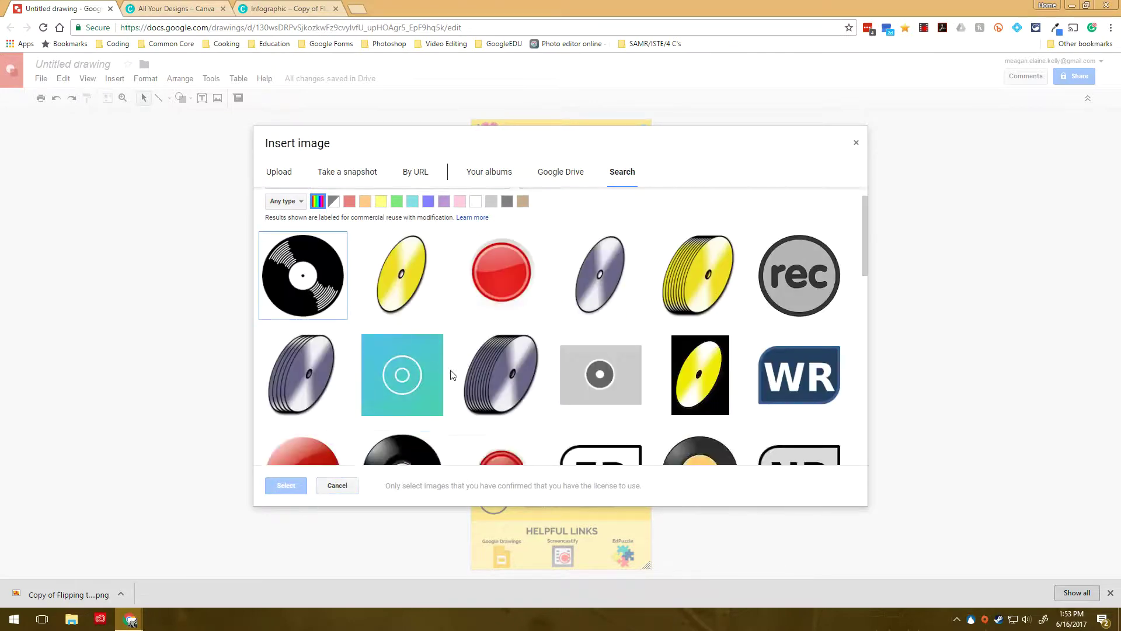
{"action": "scroll", "coordinate": [450, 374], "scroll_direction": "down", "scroll_amount": 5}
{"action": "scroll", "coordinate": [453, 376], "scroll_direction": "up", "scroll_amount": 2}
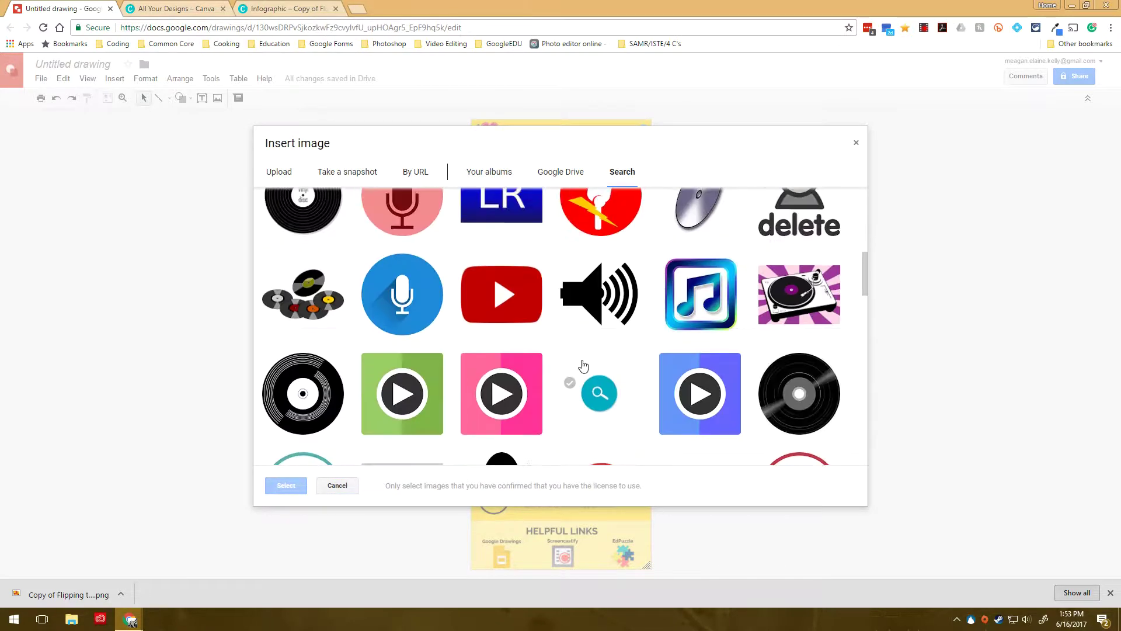
{"action": "left_click", "coordinate": [609, 297]}
{"action": "left_click", "coordinate": [292, 485]}
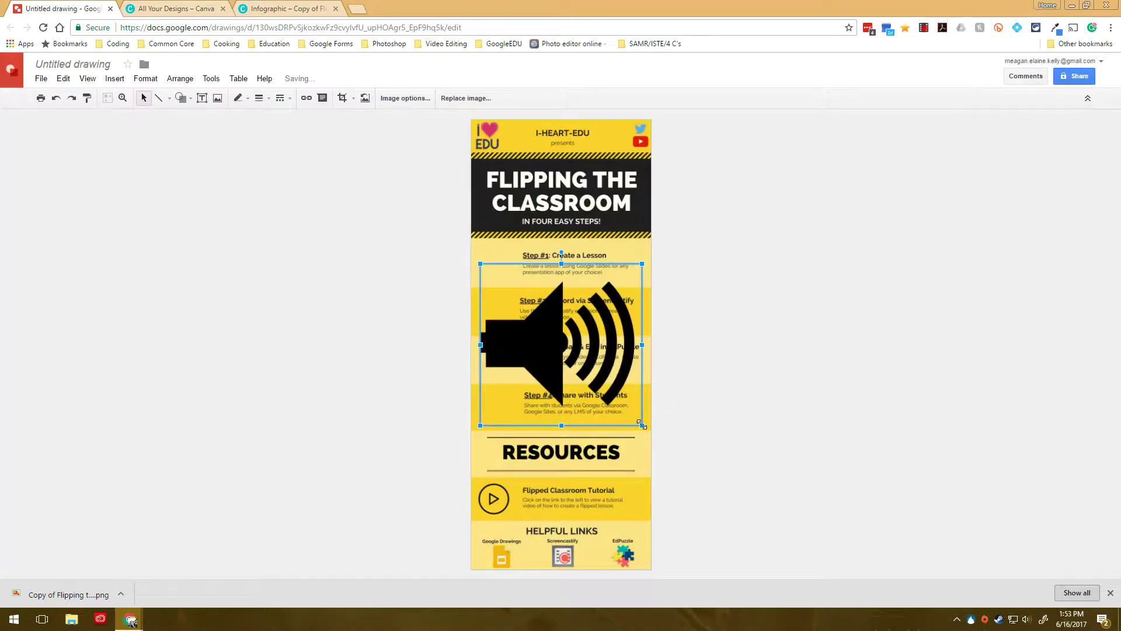
{"action": "left_click_drag", "start_coordinate": [609, 375], "coordinate": [502, 319]}
{"action": "key", "text": "Up"}
{"action": "key", "text": "Up"}
{"action": "key", "text": "Up"}
{"action": "key", "text": "Up"}
{"action": "key", "text": "Up"}
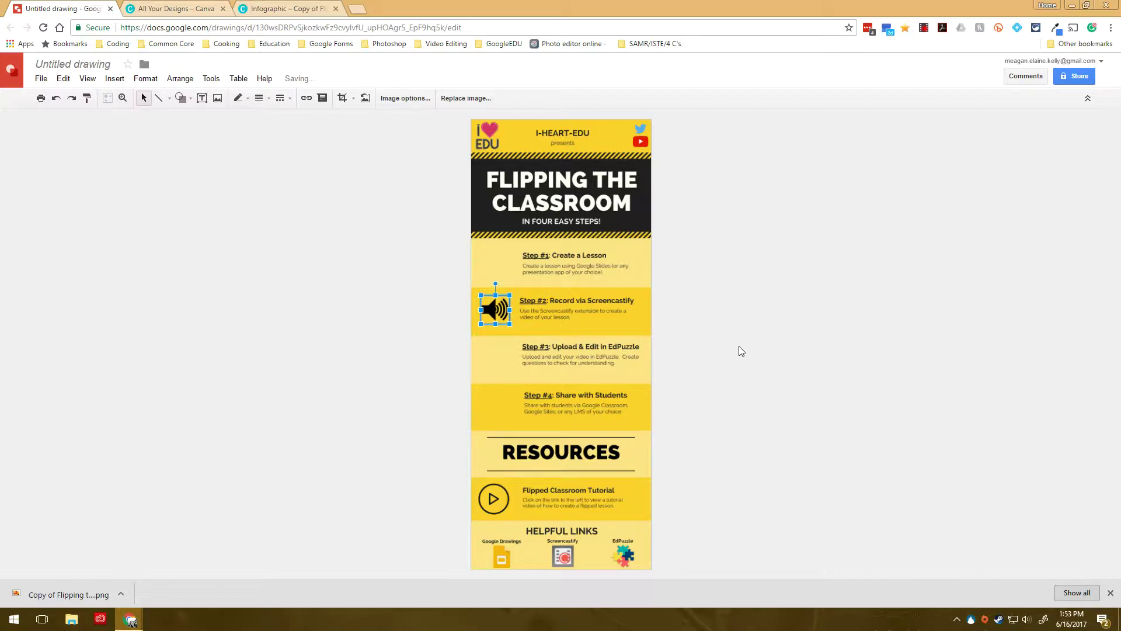
{"action": "left_click", "coordinate": [740, 350]}
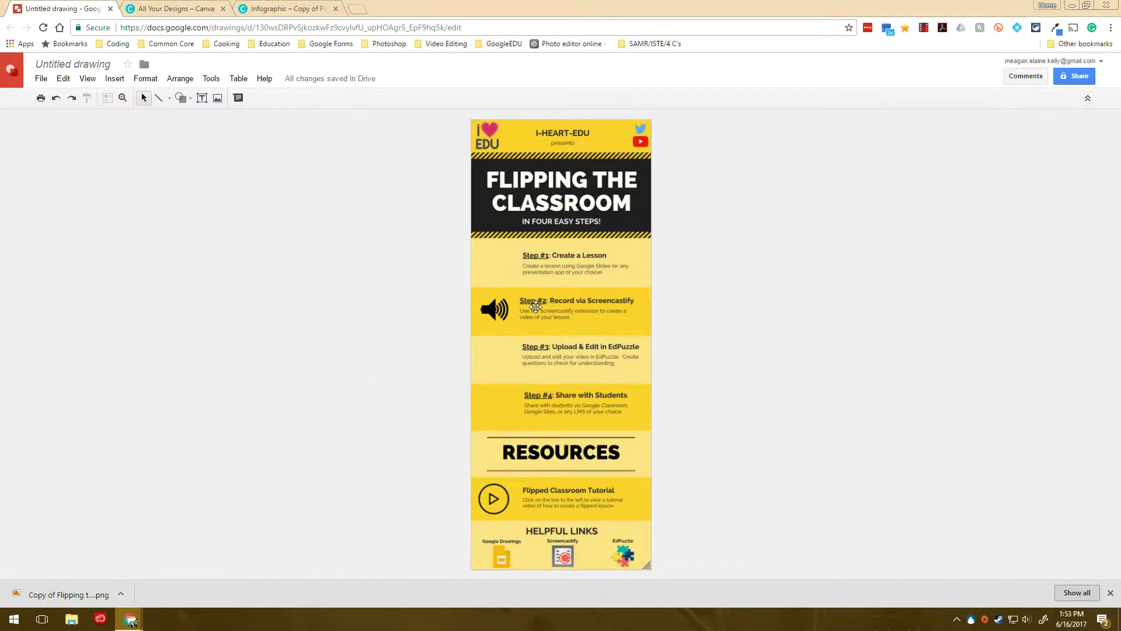
{"action": "left_click", "coordinate": [494, 309]}
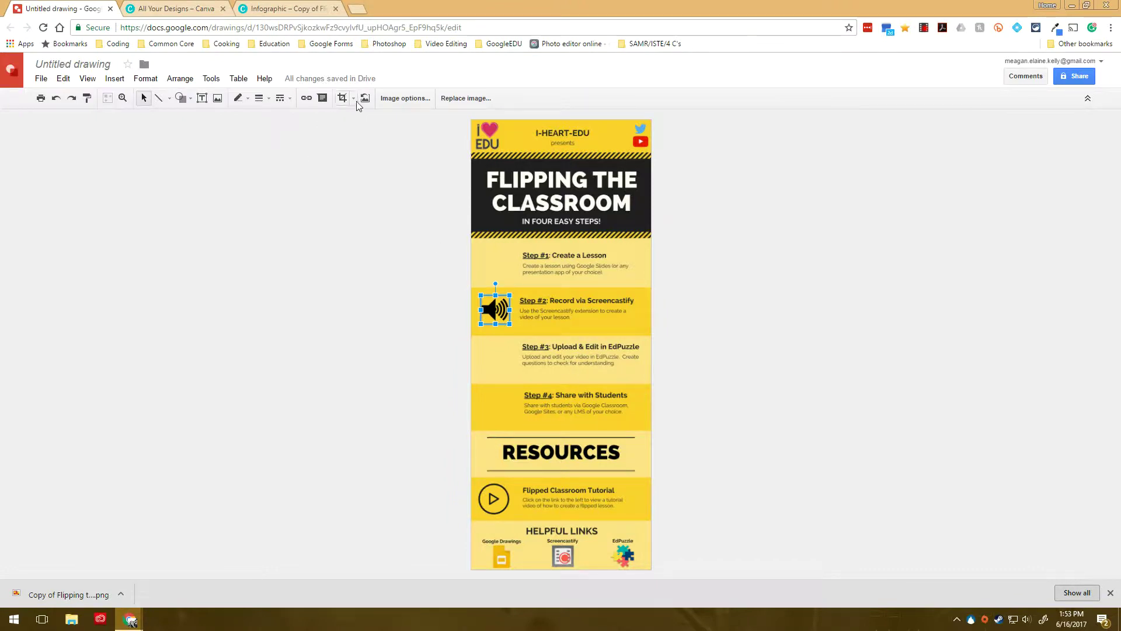
{"action": "left_click", "coordinate": [308, 99]}
{"action": "key", "text": "ctrl+v"}
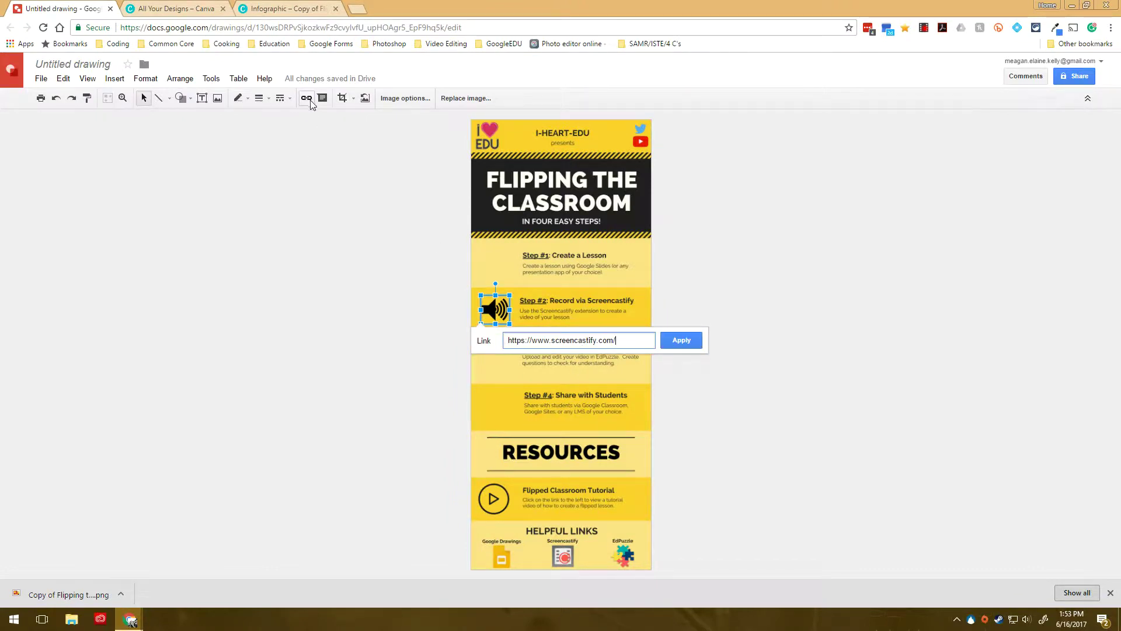
{"action": "left_click", "coordinate": [697, 341]}
{"action": "left_click", "coordinate": [704, 415]}
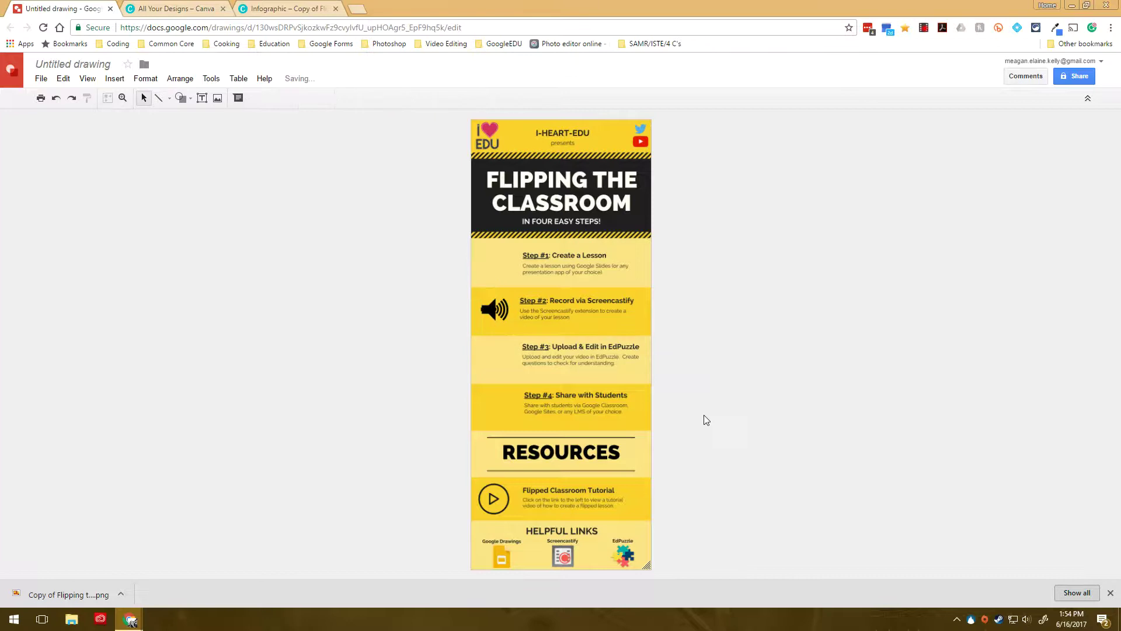
{"action": "left_click", "coordinate": [495, 309]}
{"action": "left_click", "coordinate": [461, 335]}
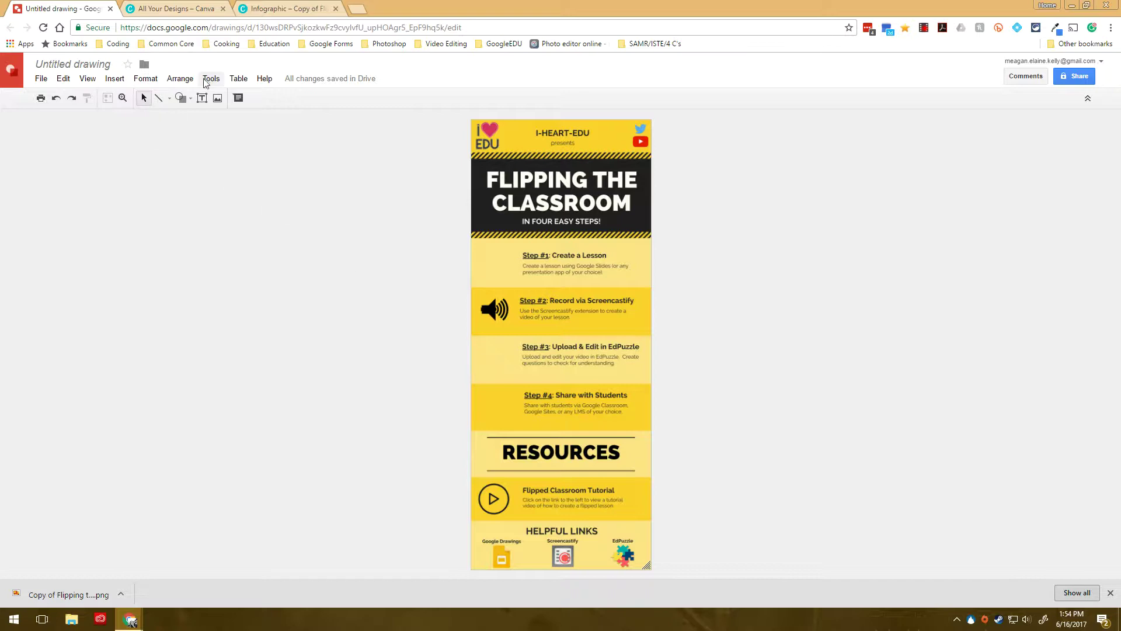
Step: Search images for 'people icon' and insert the black group-of-people icon
{"action": "left_click", "coordinate": [114, 81]}
{"action": "left_click", "coordinate": [120, 114]}
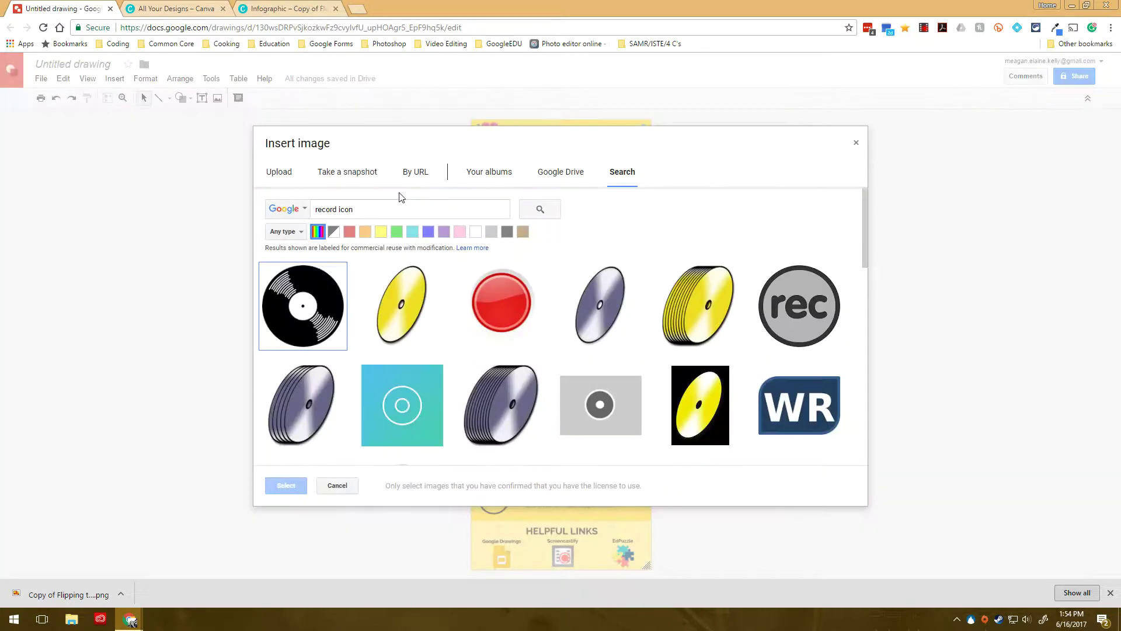
{"action": "triple_click", "coordinate": [396, 207]}
{"action": "type", "text": "people icon"}
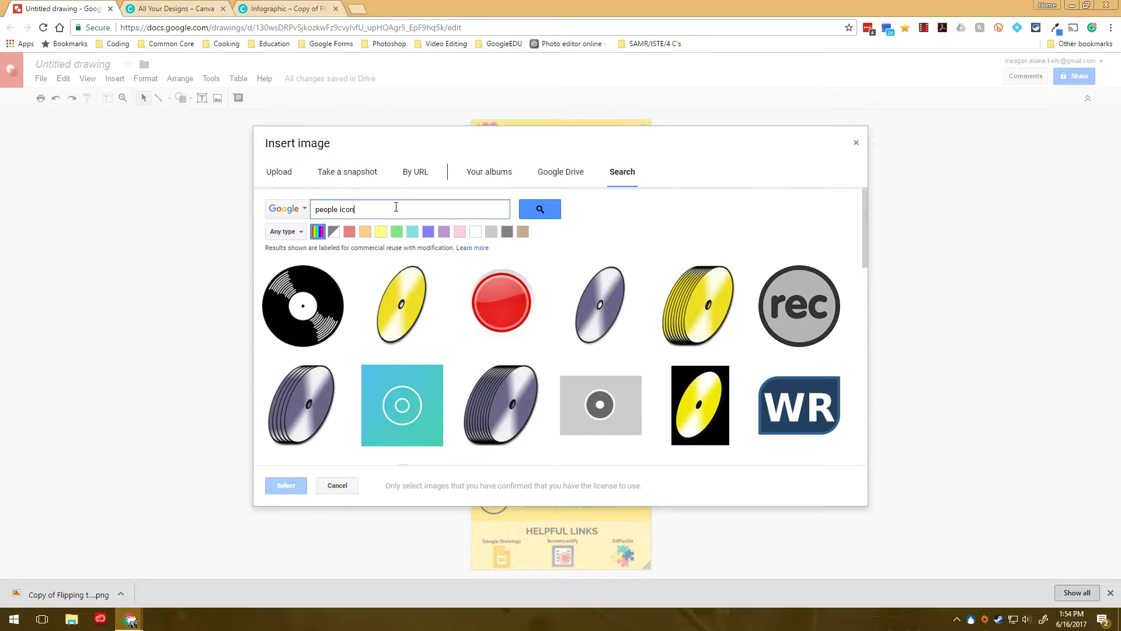
{"action": "key", "text": "Return"}
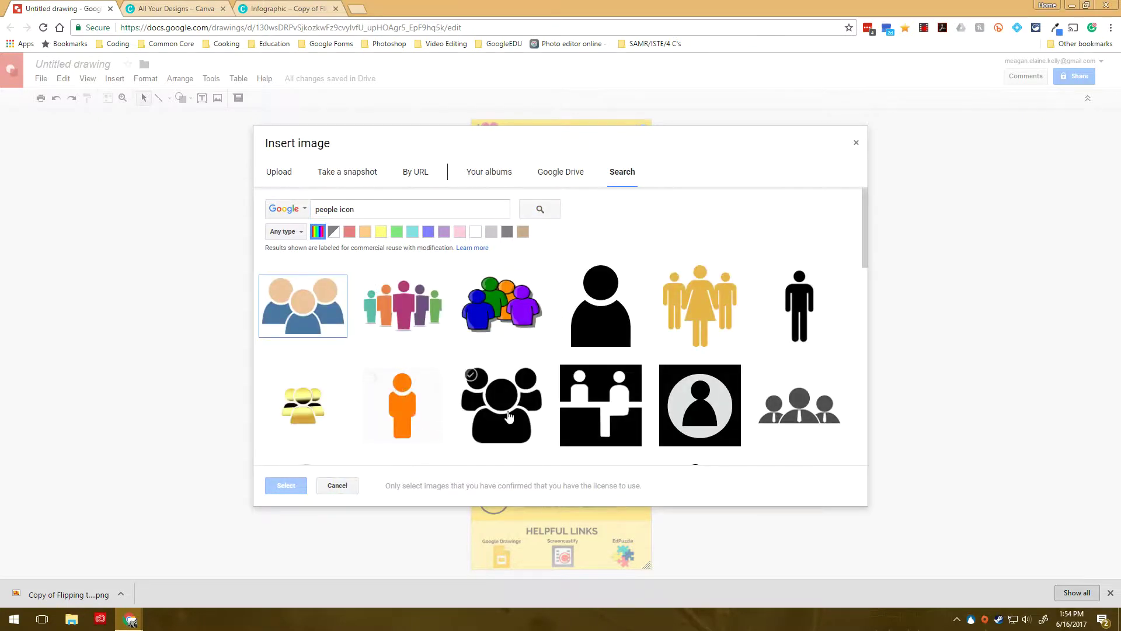
{"action": "left_click", "coordinate": [501, 418]}
{"action": "left_click", "coordinate": [290, 486]}
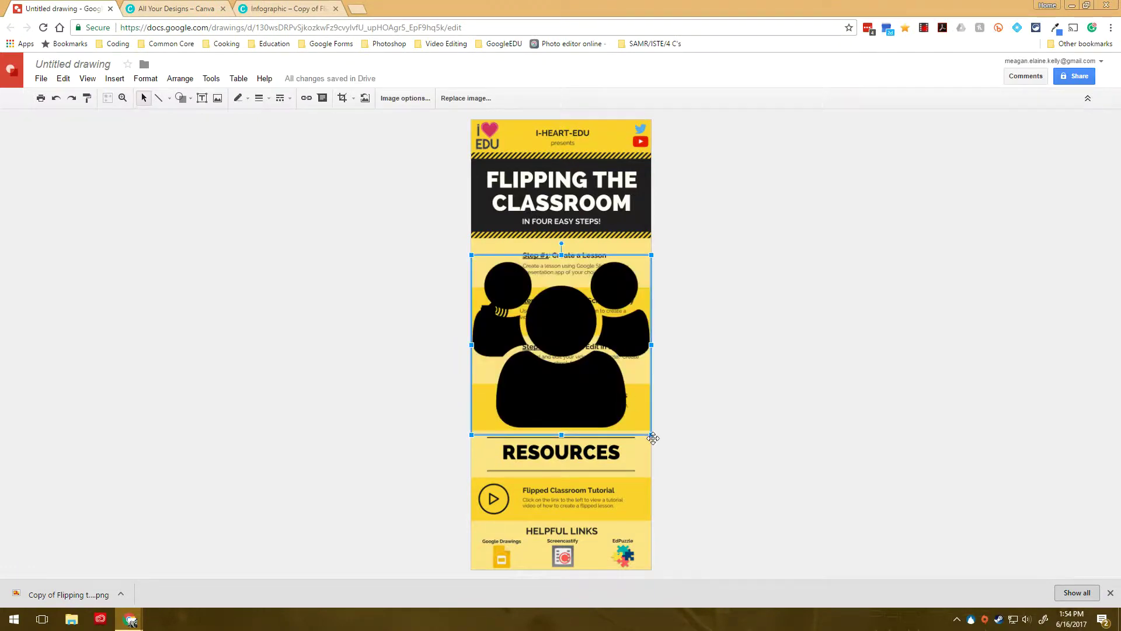
Step: Shrink the people icon and place it beside Step #4
{"action": "left_click_drag", "start_coordinate": [532, 281], "coordinate": [514, 402]}
{"action": "left_click_drag", "start_coordinate": [538, 442], "coordinate": [499, 406]}
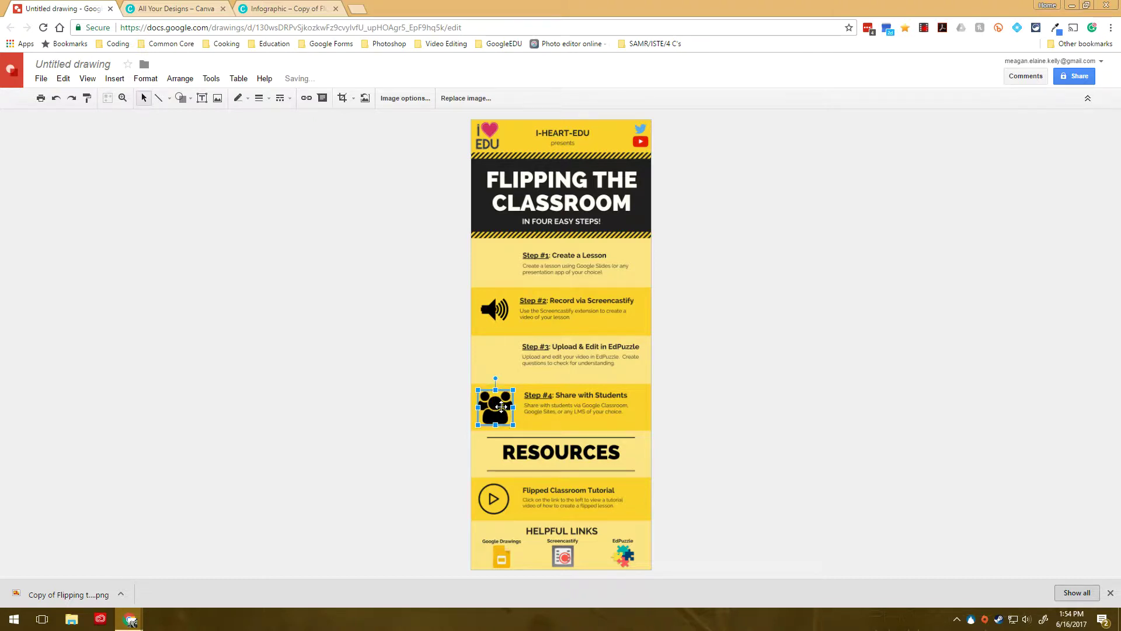
{"action": "left_click", "coordinate": [729, 410]}
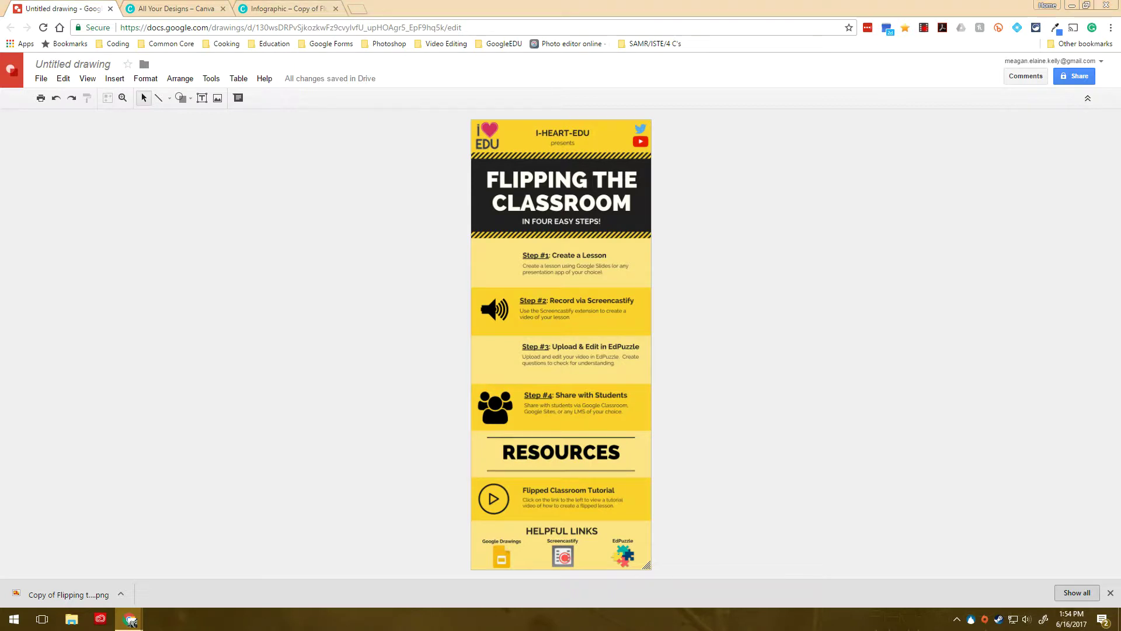
Step: Draw a small rectangle covering the I-heart-EDU logo
{"action": "left_click", "coordinate": [182, 98]}
{"action": "mouse_move", "coordinate": [228, 120]}
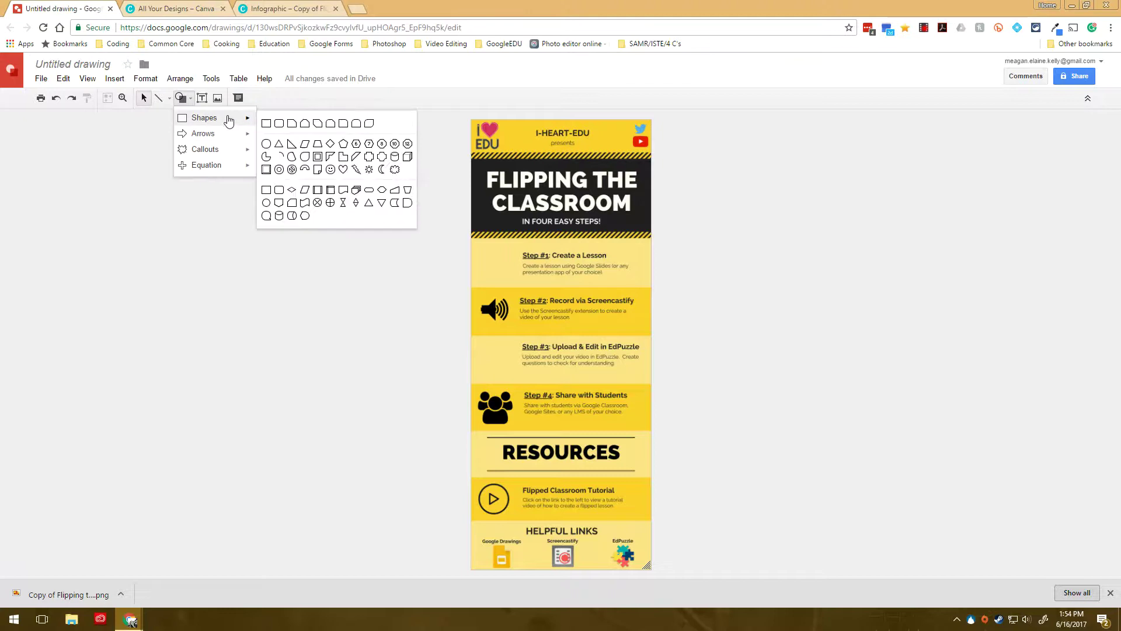
{"action": "left_click", "coordinate": [266, 123]}
{"action": "left_click_drag", "start_coordinate": [475, 124], "coordinate": [499, 148]}
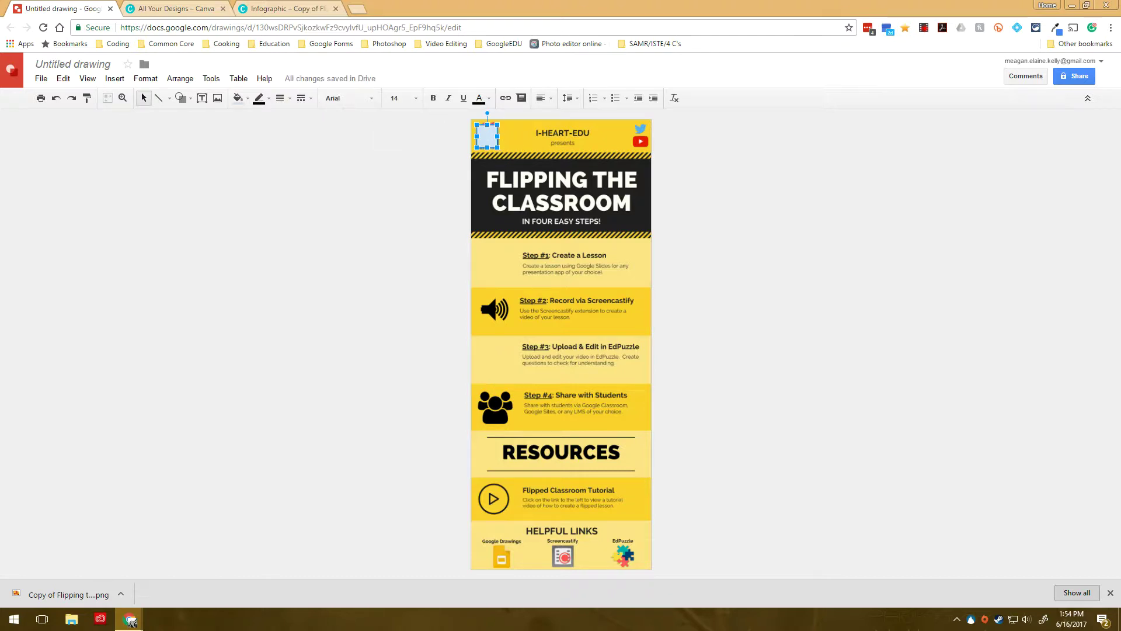
{"action": "left_click", "coordinate": [457, 150]}
{"action": "left_click", "coordinate": [489, 139]}
{"action": "key", "text": "ctrl+k"}
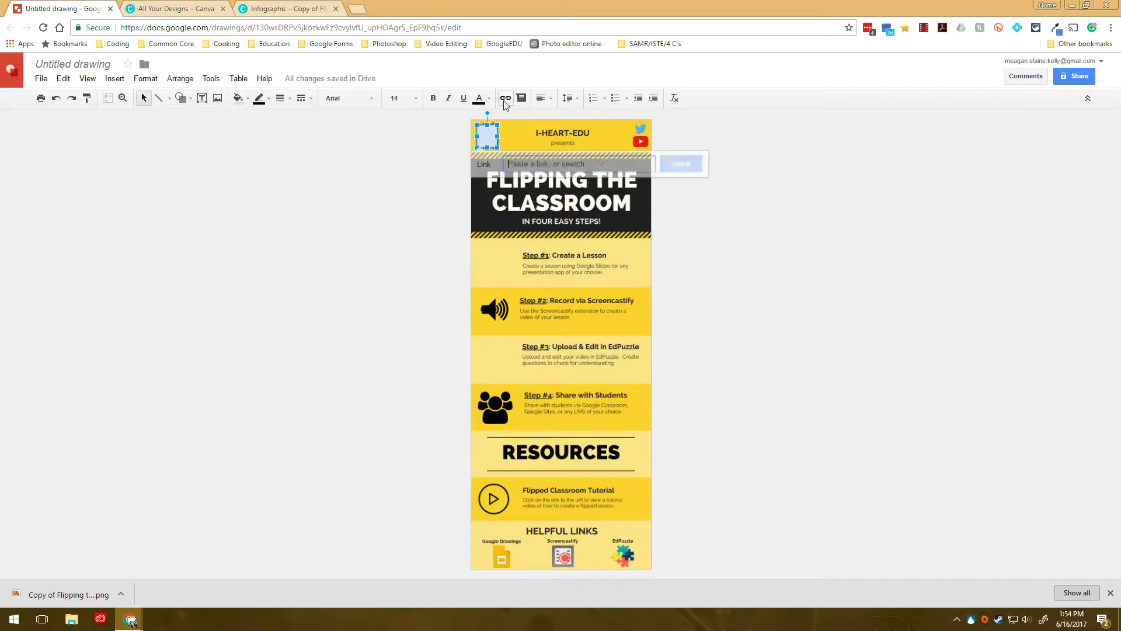
{"action": "type", "text": "http://www.i-heart-edu.com/"}
{"action": "left_click", "coordinate": [677, 164]}
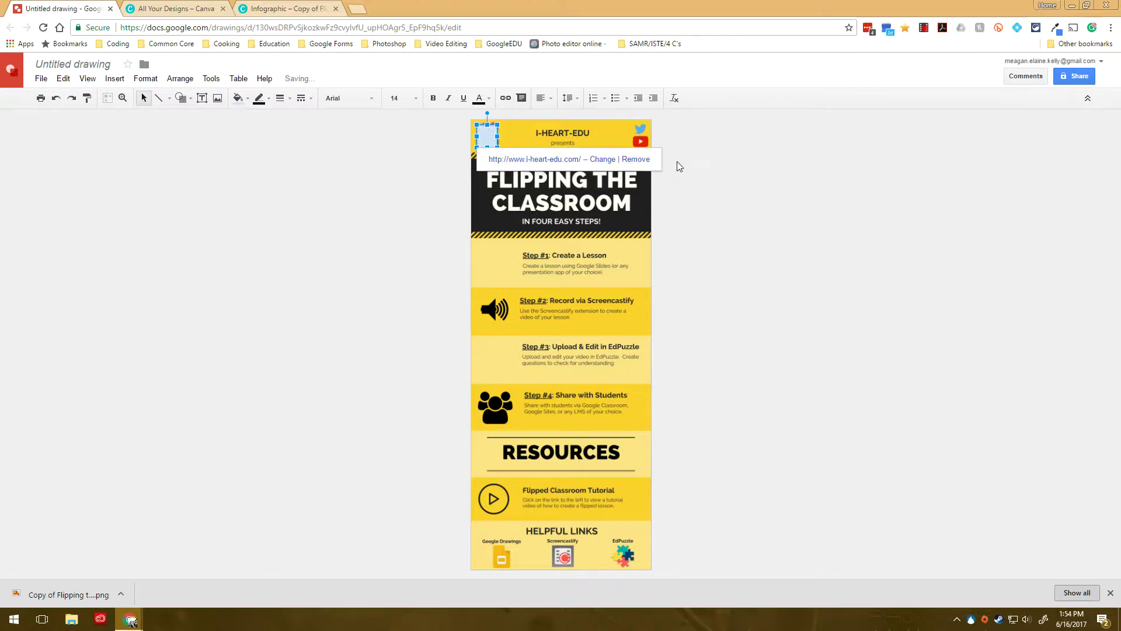
{"action": "left_click", "coordinate": [456, 173]}
{"action": "left_click", "coordinate": [491, 142]}
Step: Set the square's fill and border colours to Transparent
{"action": "left_click", "coordinate": [244, 98]}
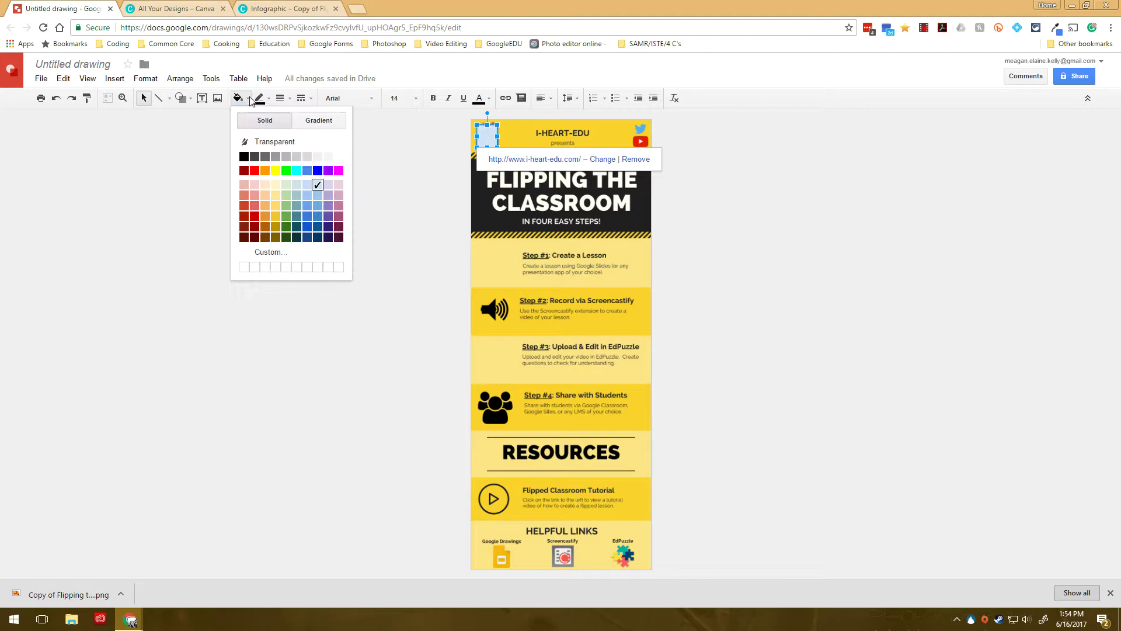
{"action": "left_click", "coordinate": [257, 140]}
{"action": "left_click", "coordinate": [260, 100]}
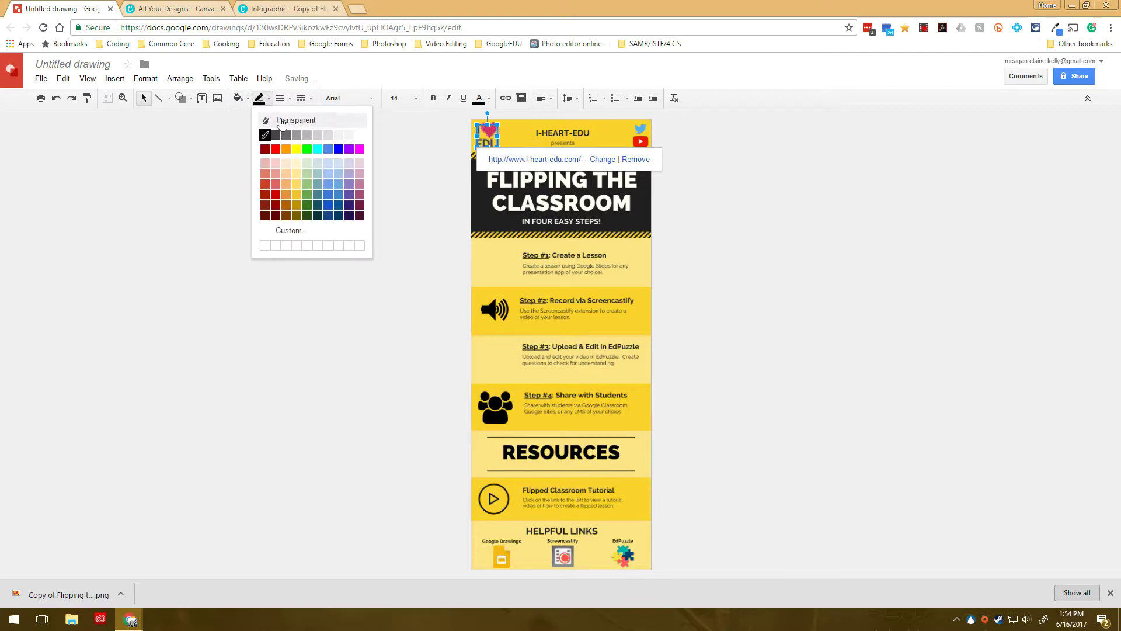
{"action": "left_click", "coordinate": [281, 120]}
{"action": "left_click", "coordinate": [353, 180]}
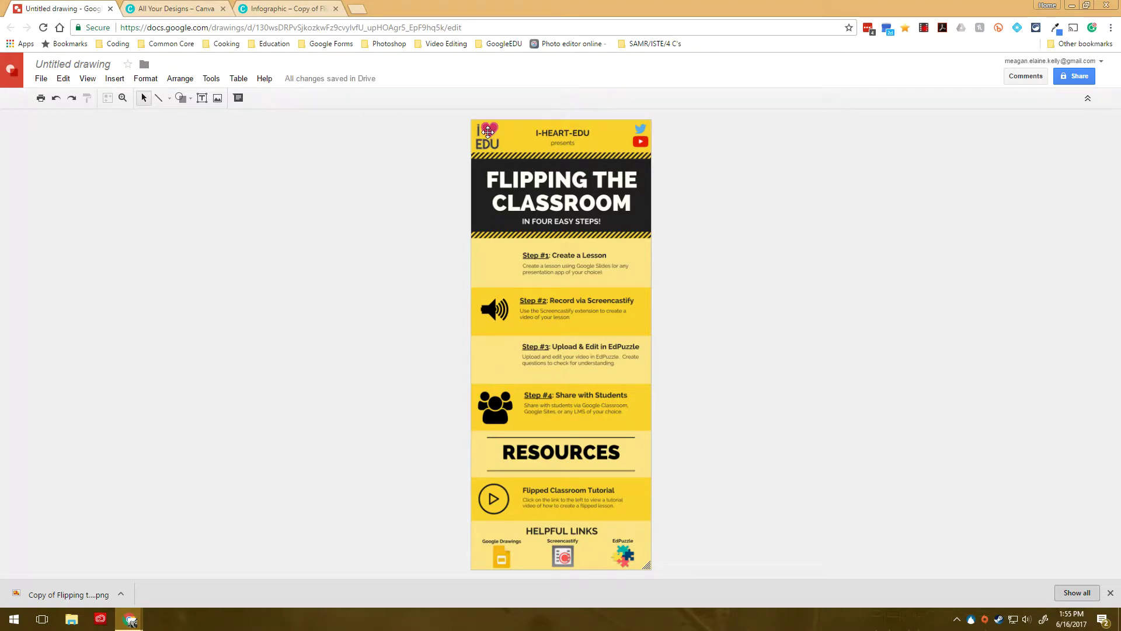
{"action": "left_click", "coordinate": [488, 24]}
{"action": "left_click", "coordinate": [489, 24]}
{"action": "triple_click", "coordinate": [488, 24]}
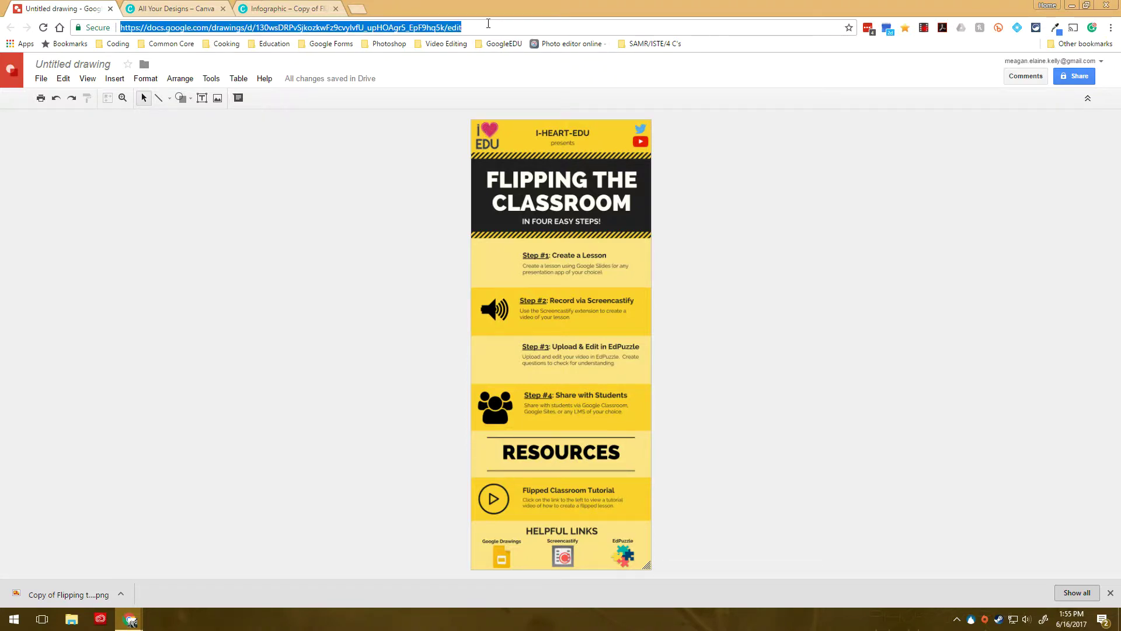
{"action": "left_click", "coordinate": [357, 8]}
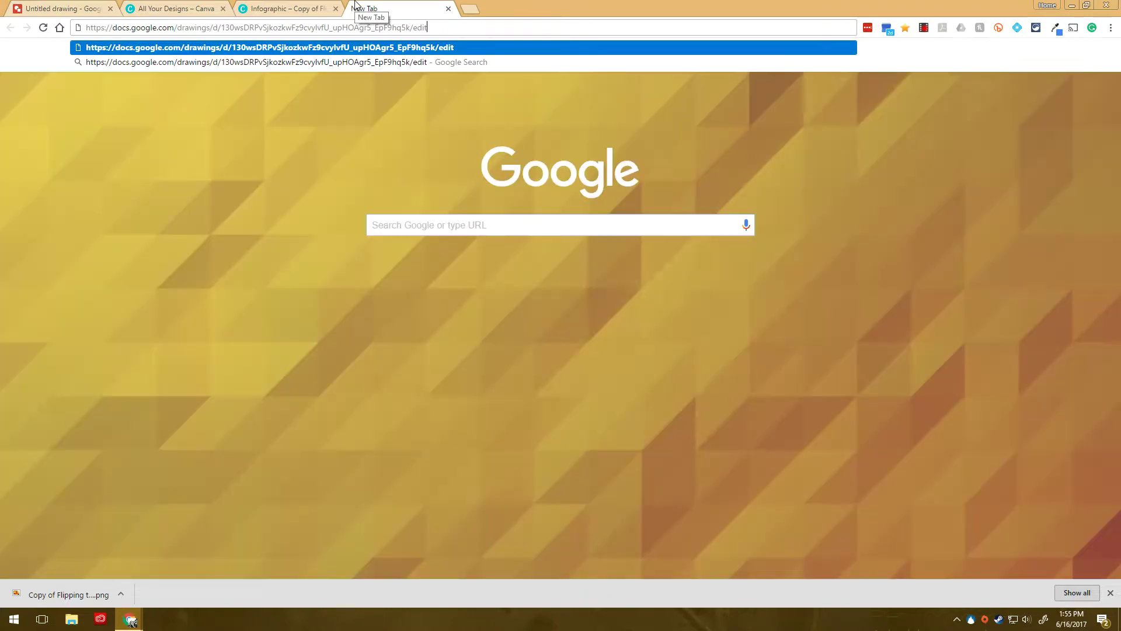
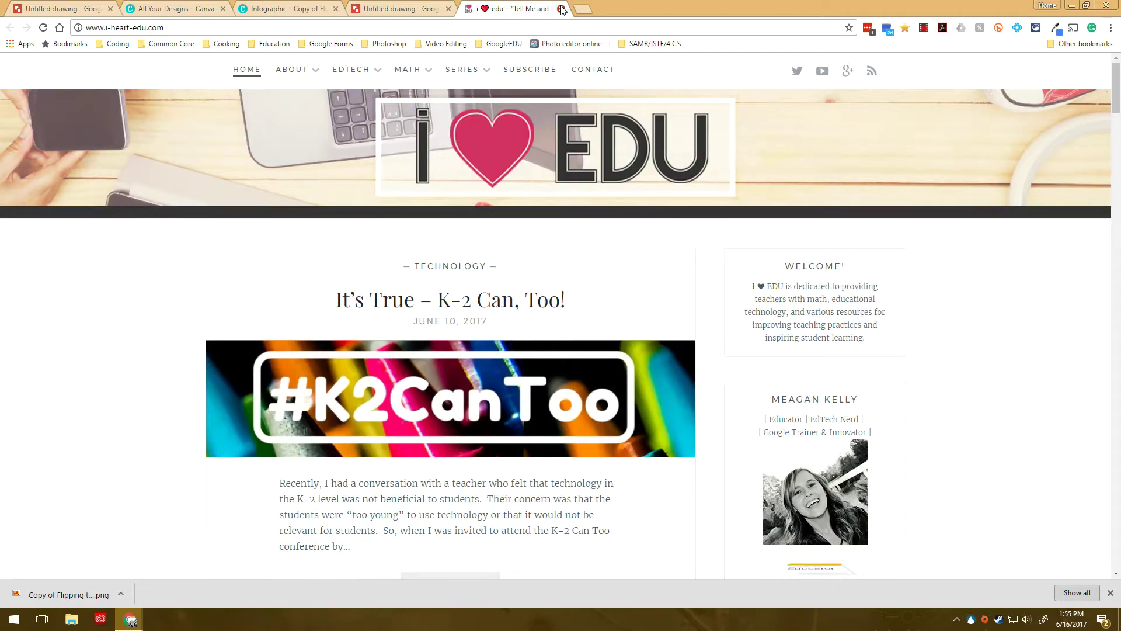
{"action": "left_click", "coordinate": [562, 9]}
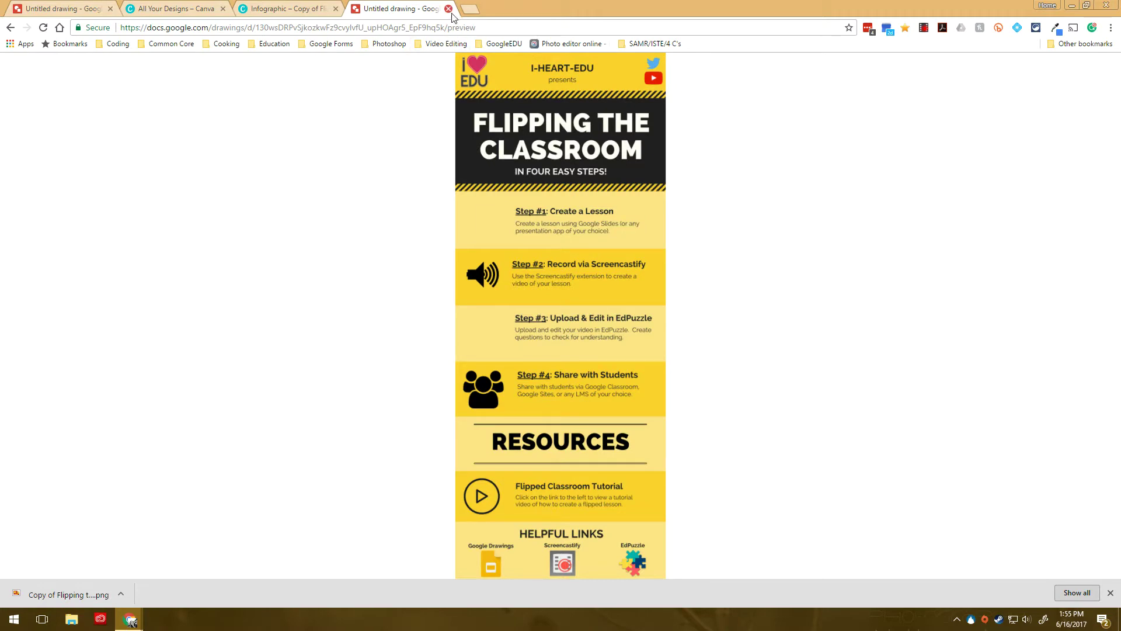
{"action": "left_click", "coordinate": [448, 9]}
{"action": "left_click", "coordinate": [61, 8]}
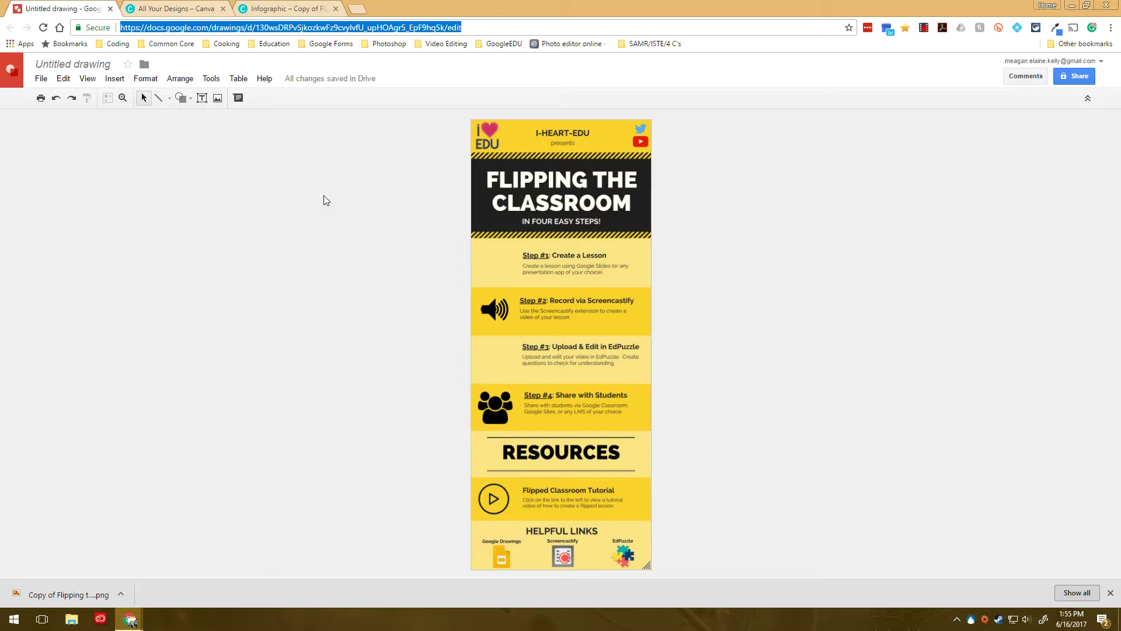
{"action": "left_click", "coordinate": [326, 200]}
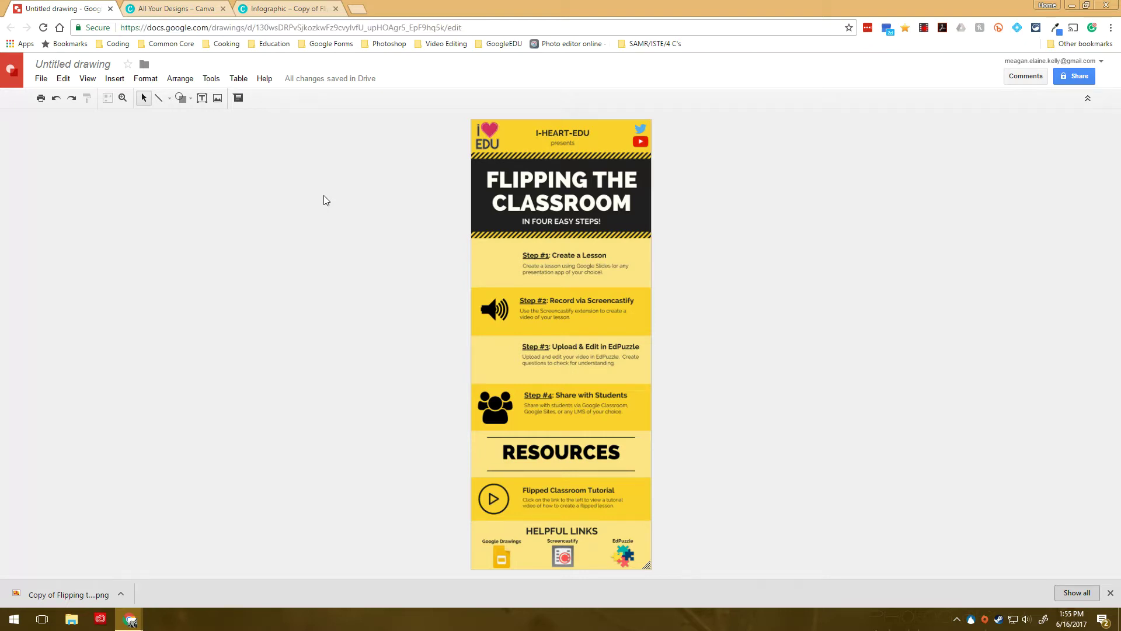